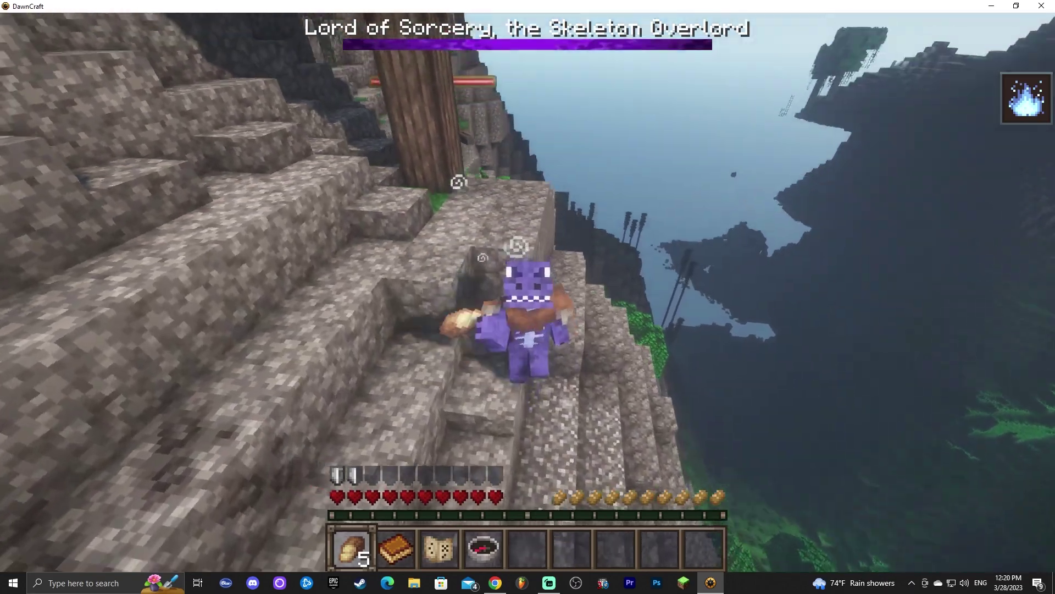
key("w")
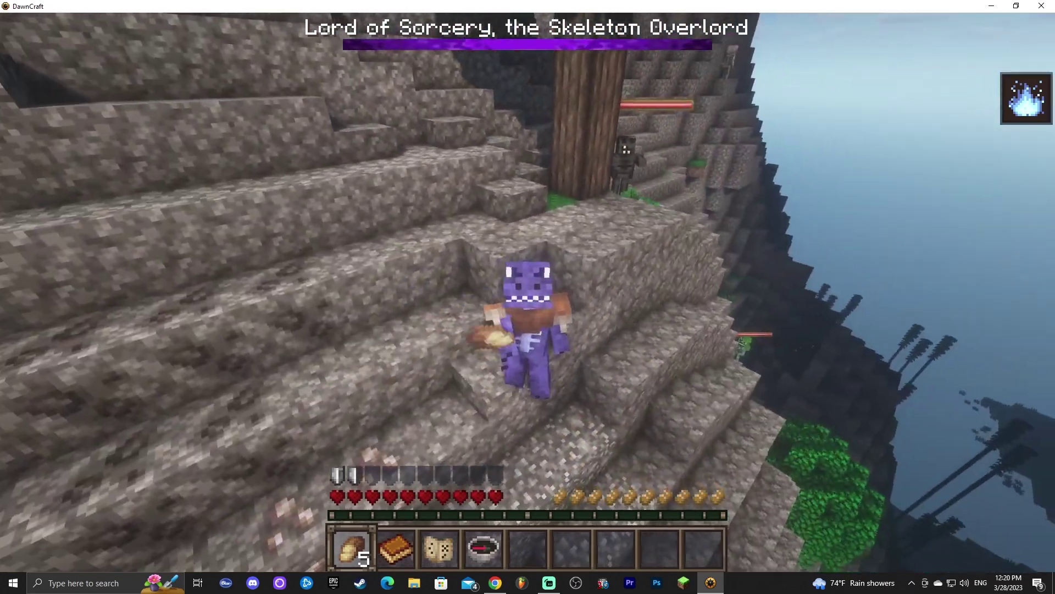
key("w")
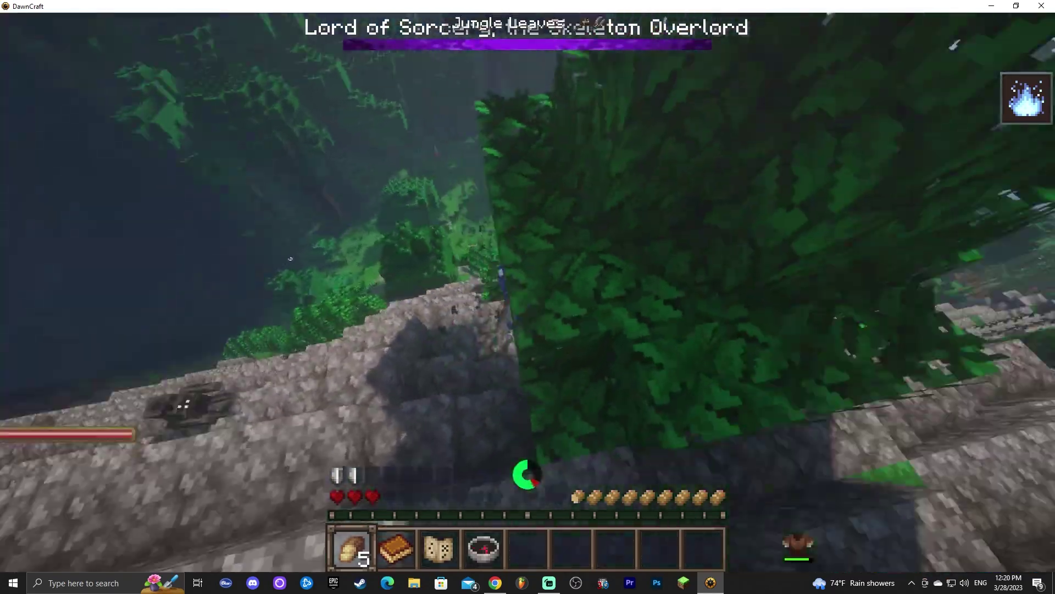
key("w")
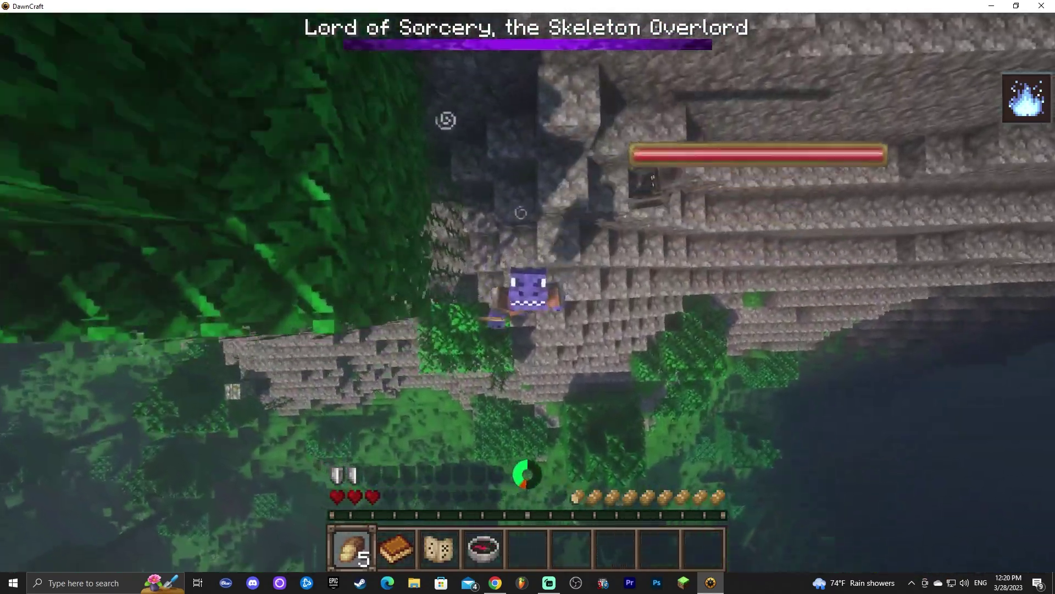
key("w")
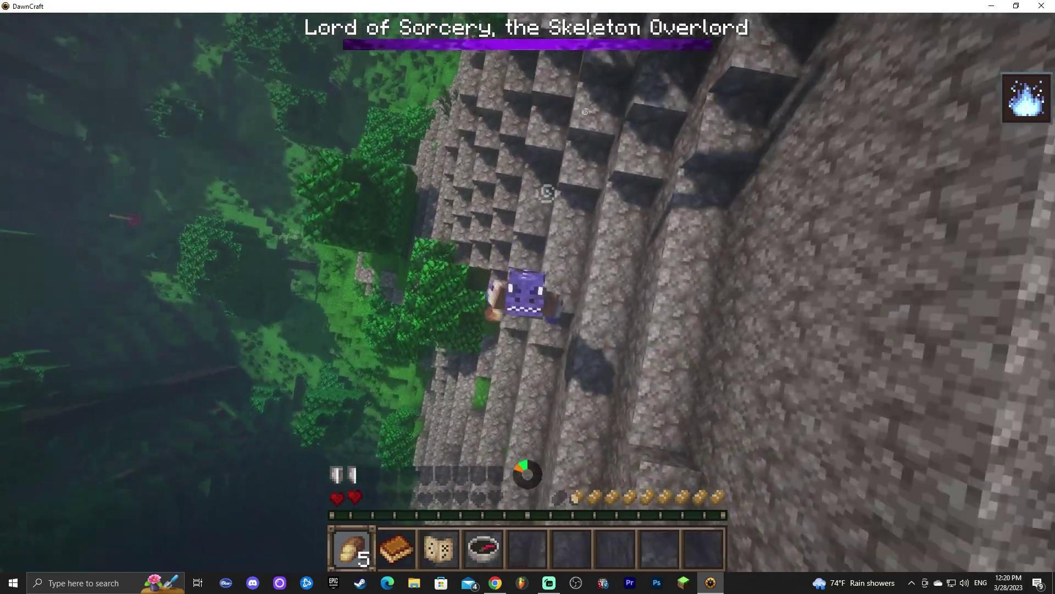
key("w")
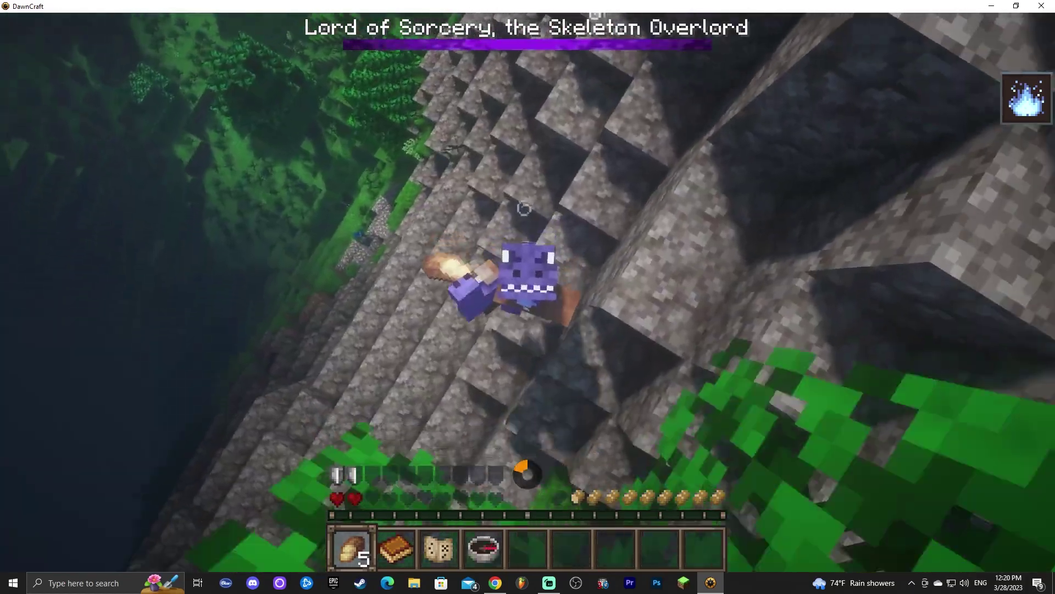
key("w")
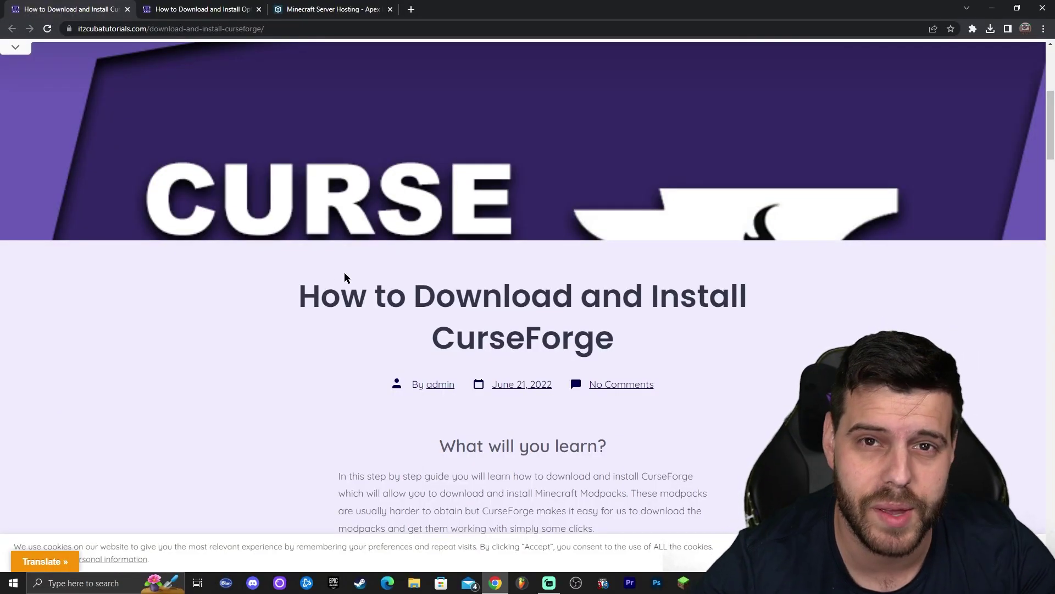
Read through the itzcubatutorials guide on downloading and installing CurseForge, covering its introduction and installation steps.
left_click_drag(298, 297, 709, 300)
scroll(830, 203, "down", 4)
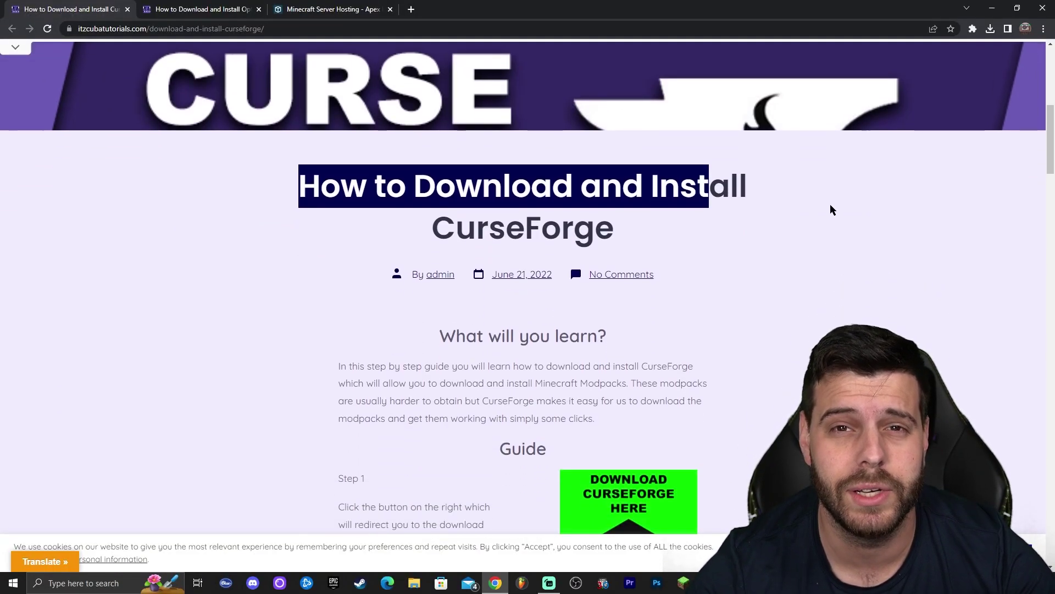
left_click(844, 210)
scroll(845, 215, "down", 8)
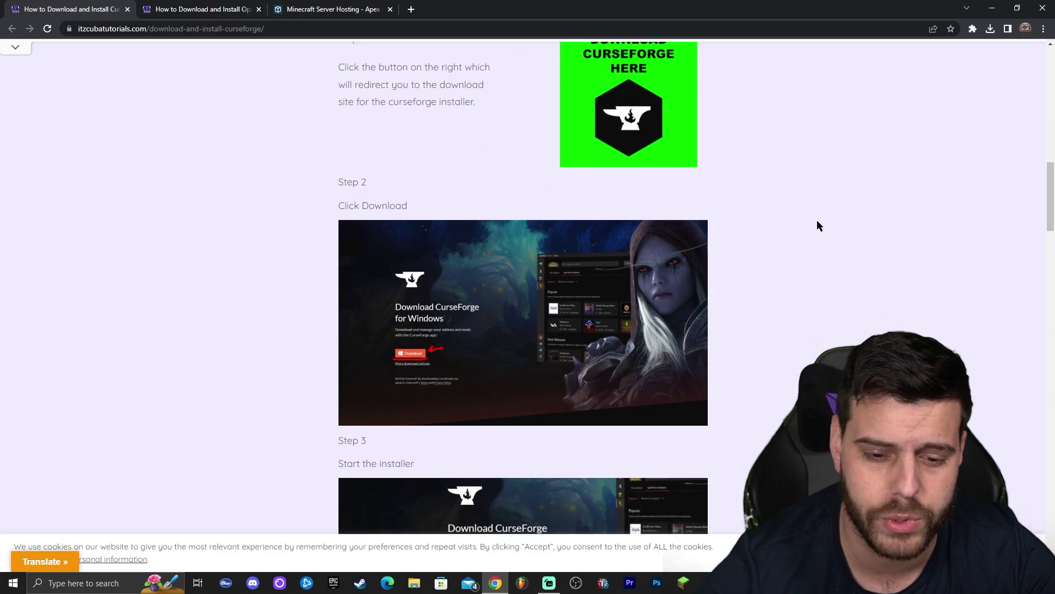
scroll(838, 229, "down", 4)
scroll(836, 227, "up", 2)
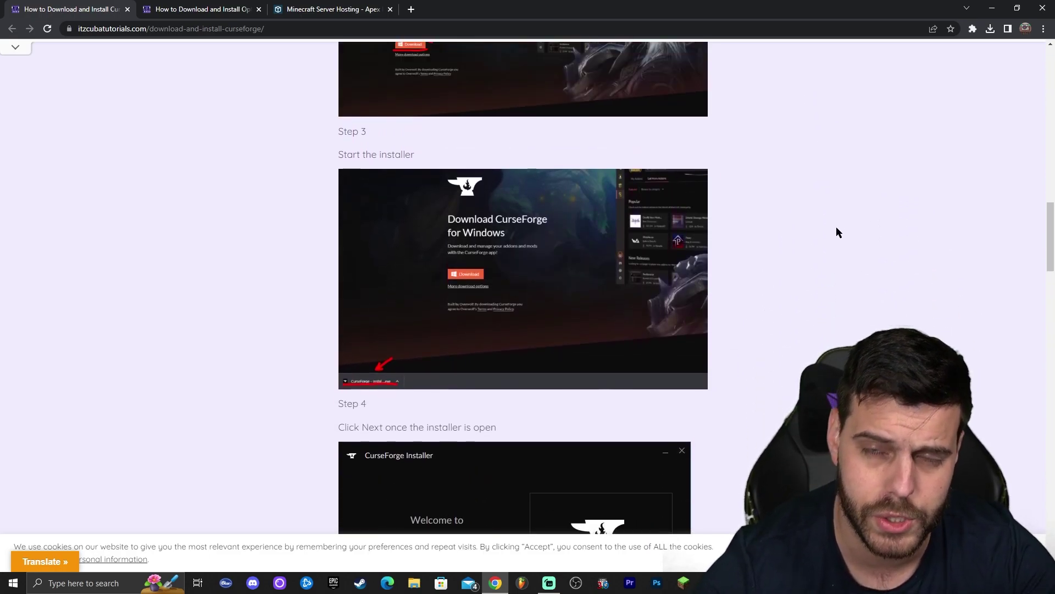
scroll(816, 224, "up", 3)
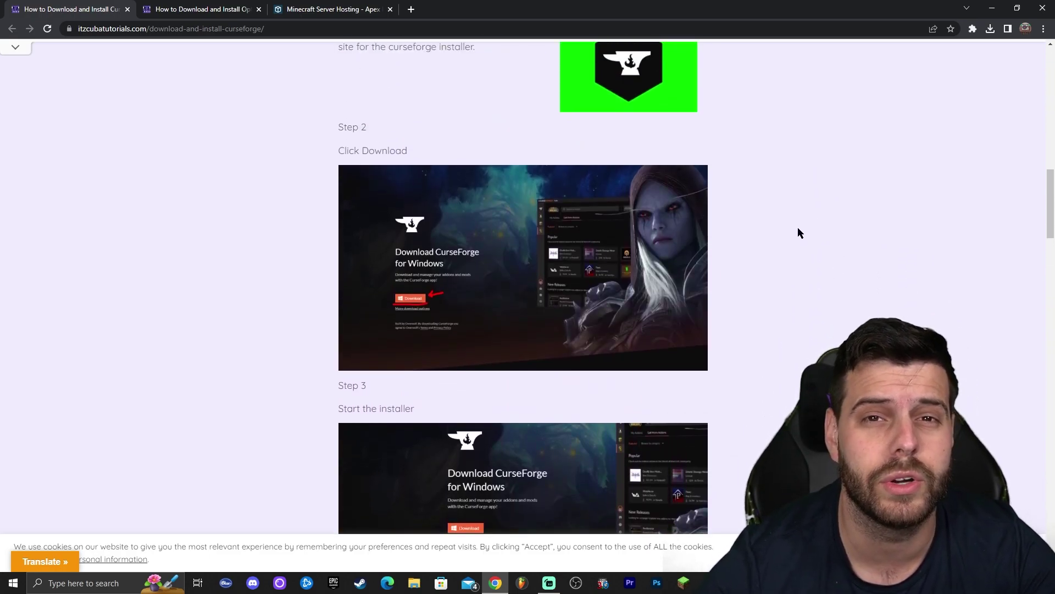
scroll(780, 214, "up", 3)
scroll(769, 215, "up", 1)
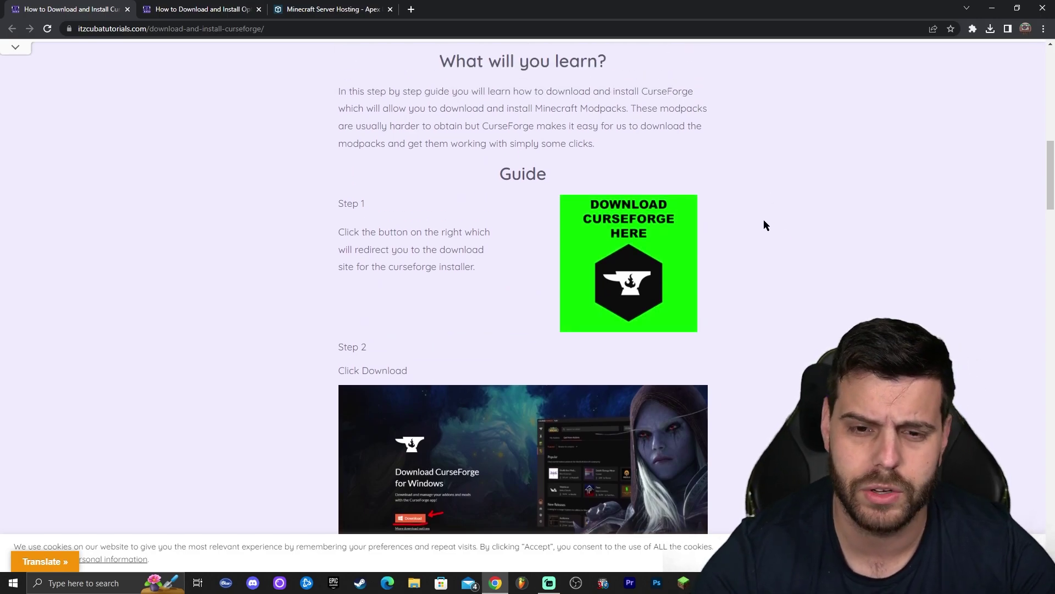
scroll(763, 225, "up", 3)
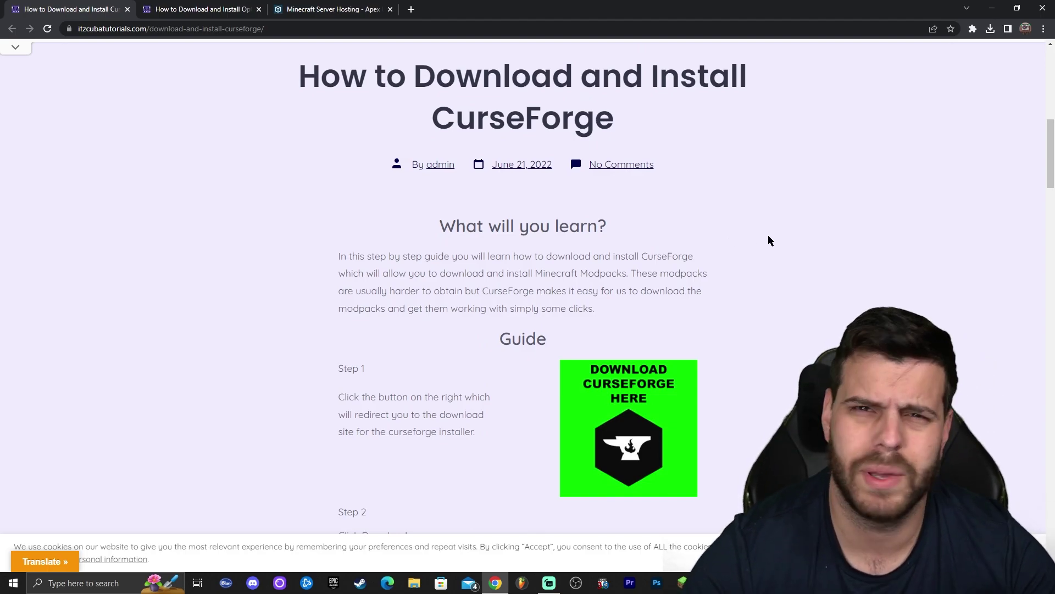
scroll(780, 233, "down", 2)
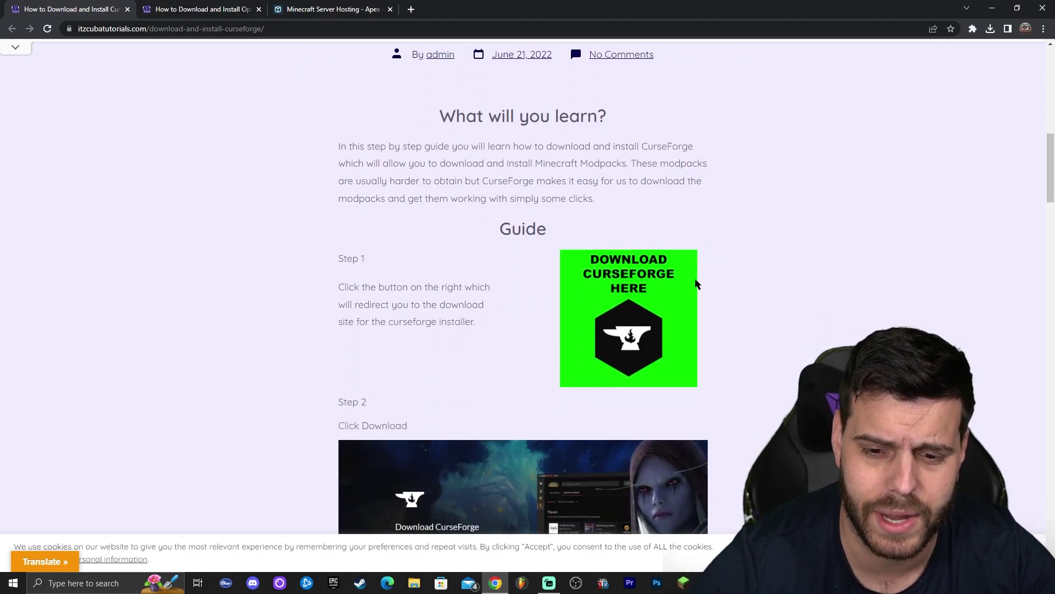
scroll(714, 270, "down", 3)
scroll(820, 223, "up", 5)
scroll(775, 247, "down", 6)
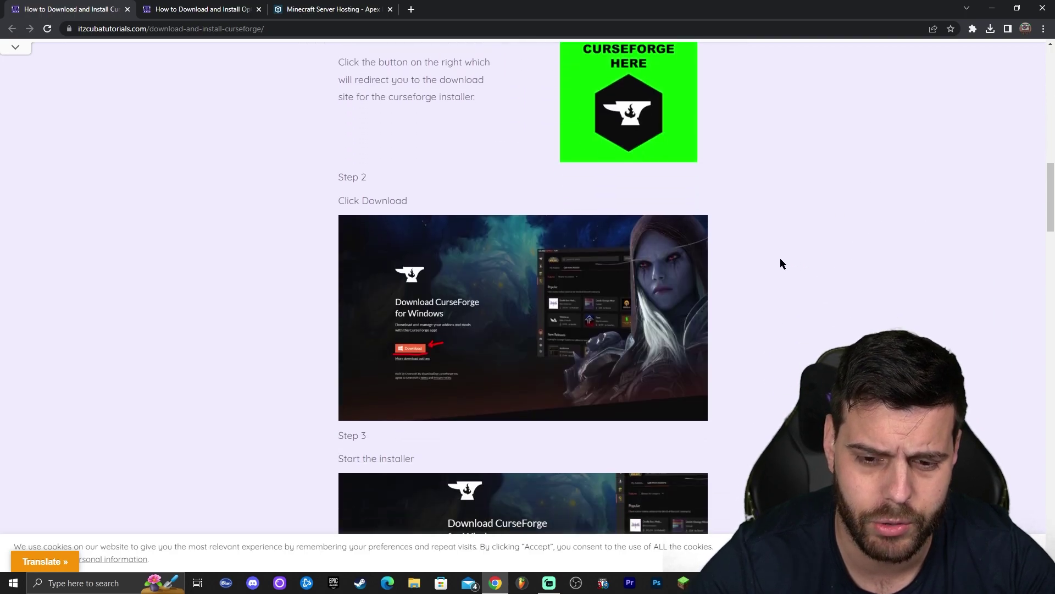
scroll(783, 263, "down", 10)
scroll(786, 297, "up", 14)
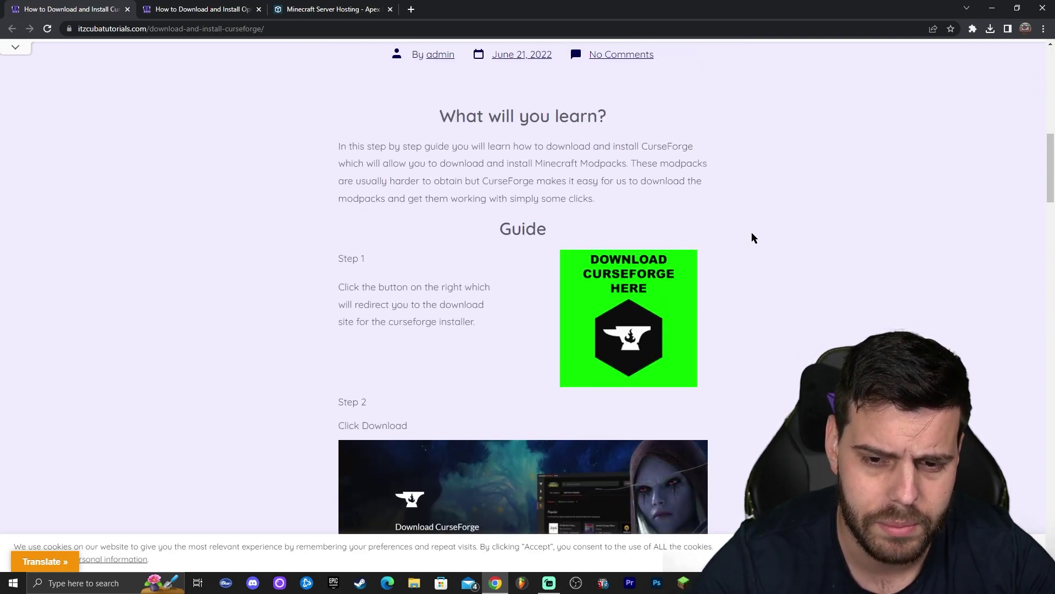
Open the CurseForge download site from Step 1 of the guide and save the Windows installer as "CurseForge - Installer (22).exe" in Downloads.
left_click(621, 281)
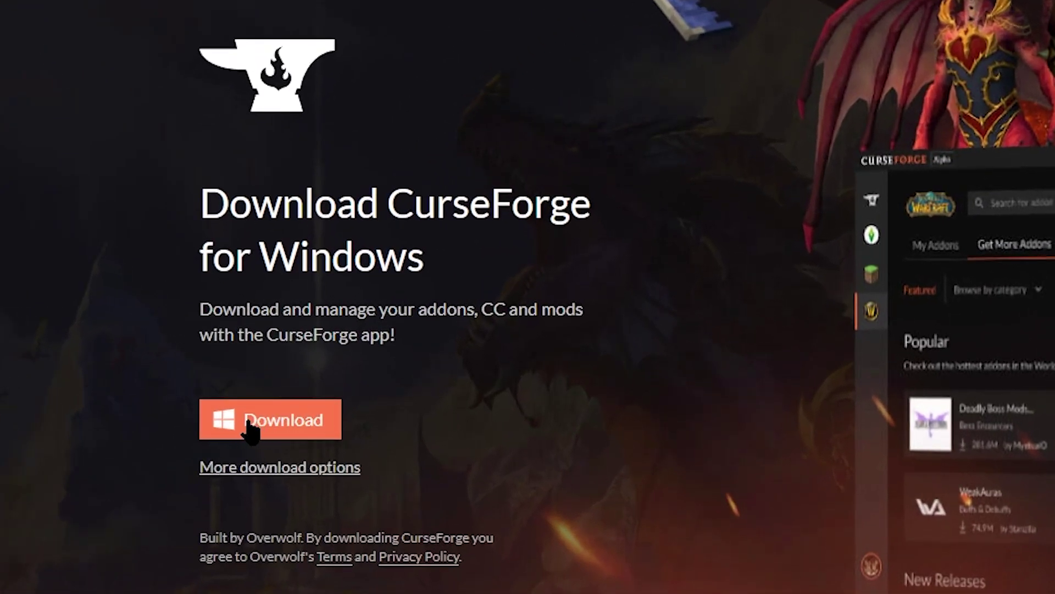
left_click(258, 426)
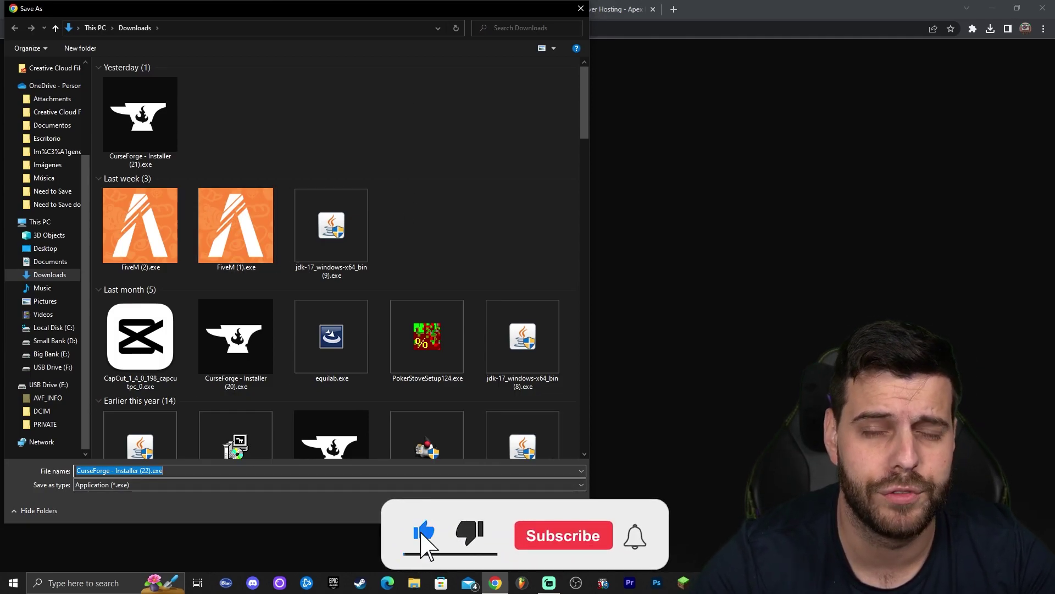
key("Return")
Reduce the browser window to uncover the desktop and place the downloaded "CurseForge - Installer (22).exe" on it.
mouse_move(789, 8)
left_mouse_down()
mouse_move(831, 44)
mouse_move(787, 17)
left_mouse_up()
left_click(930, 33)
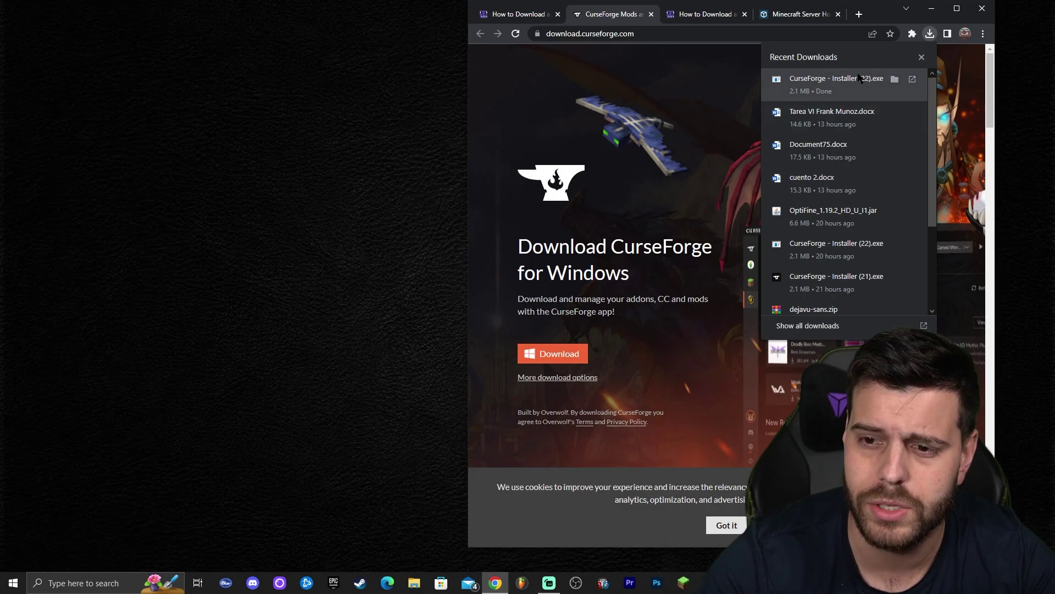
left_click_drag(800, 84, 251, 125)
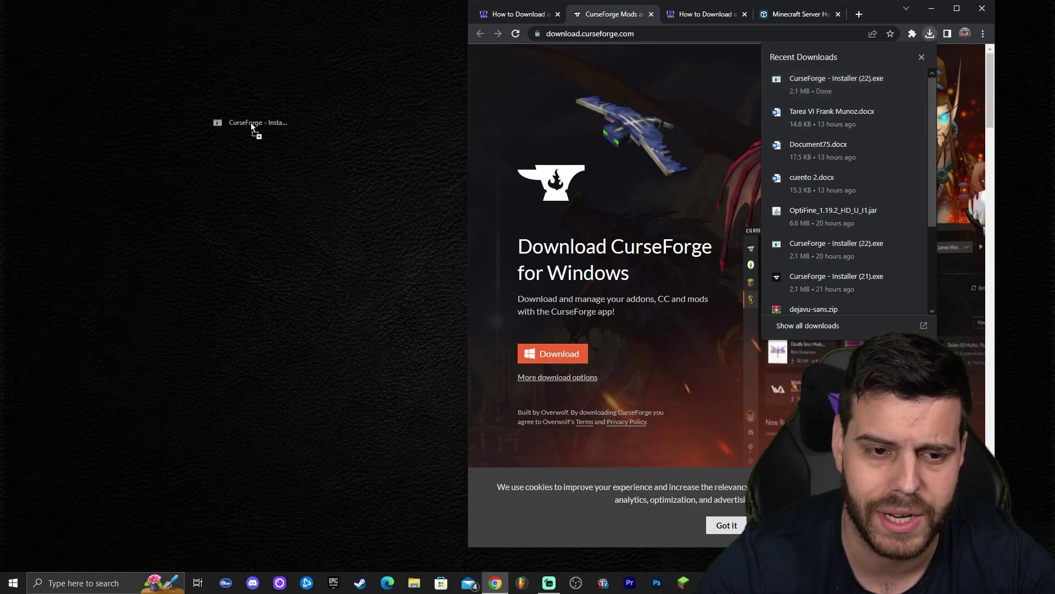
left_click_drag(206, 37, 260, 113)
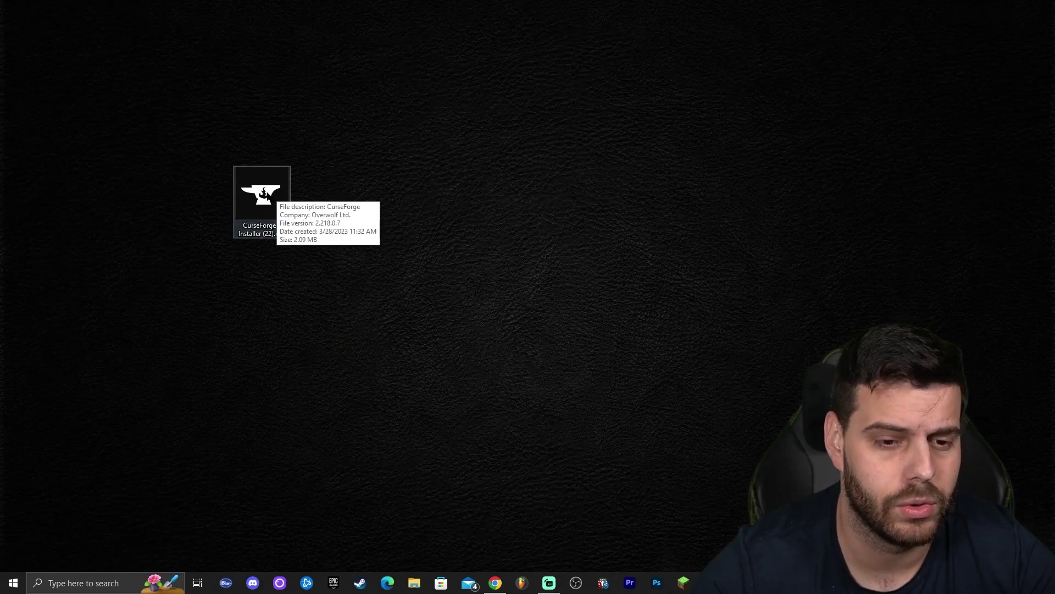
Run the CurseForge installer from the desktop and continue with English as the installer language.
double_click(271, 189)
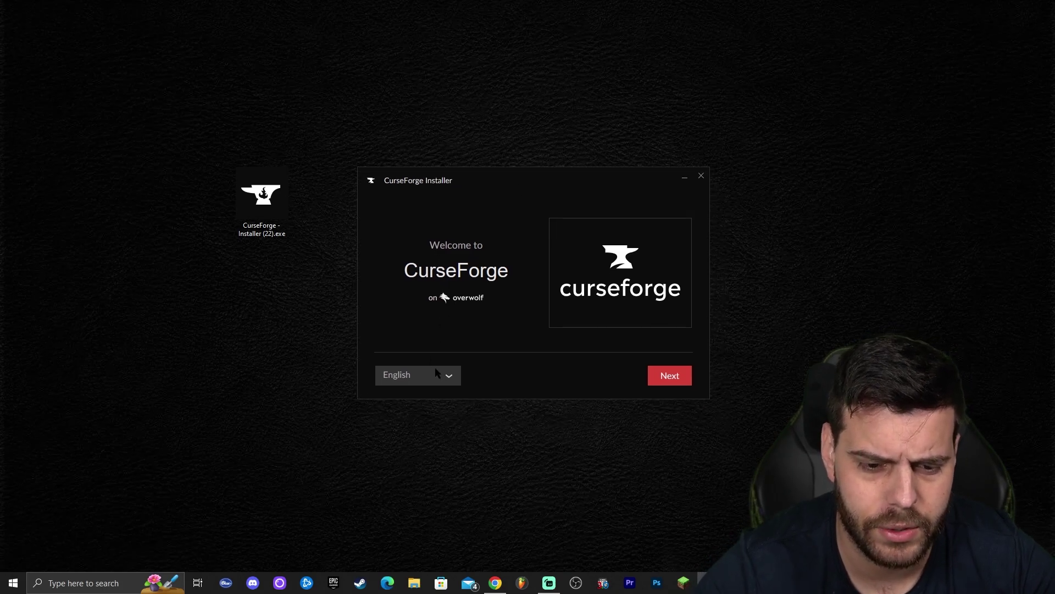
left_click(438, 374)
left_click(413, 373)
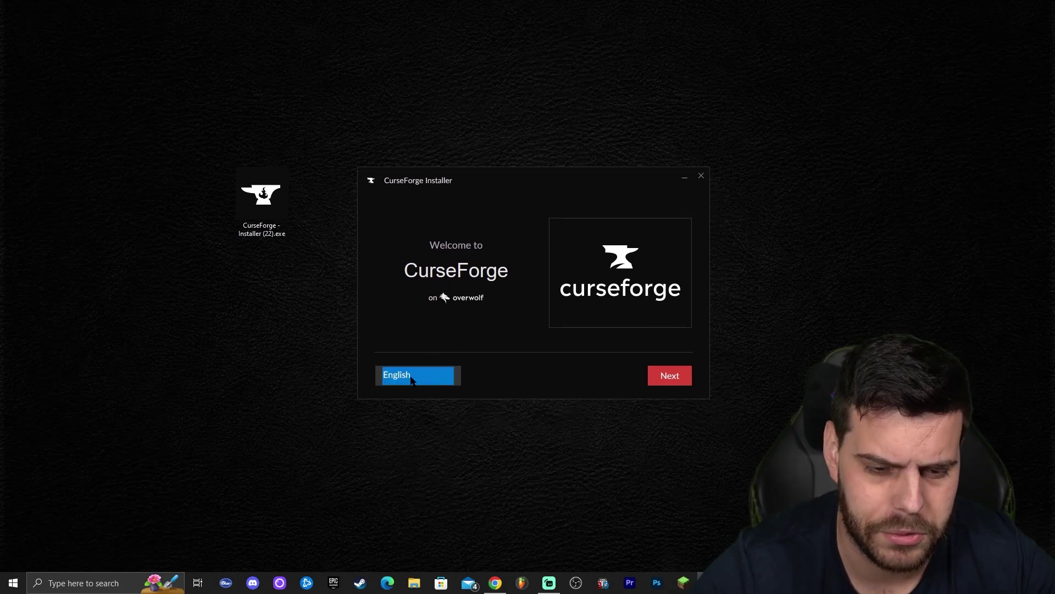
left_click(418, 374)
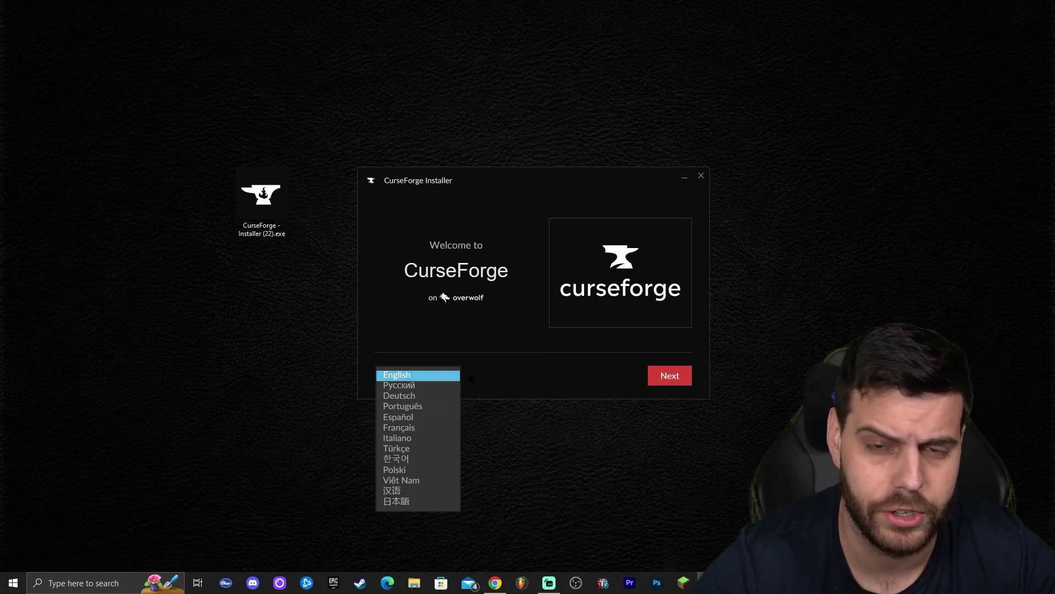
left_click(419, 374)
left_click_drag(620, 197, 584, 175)
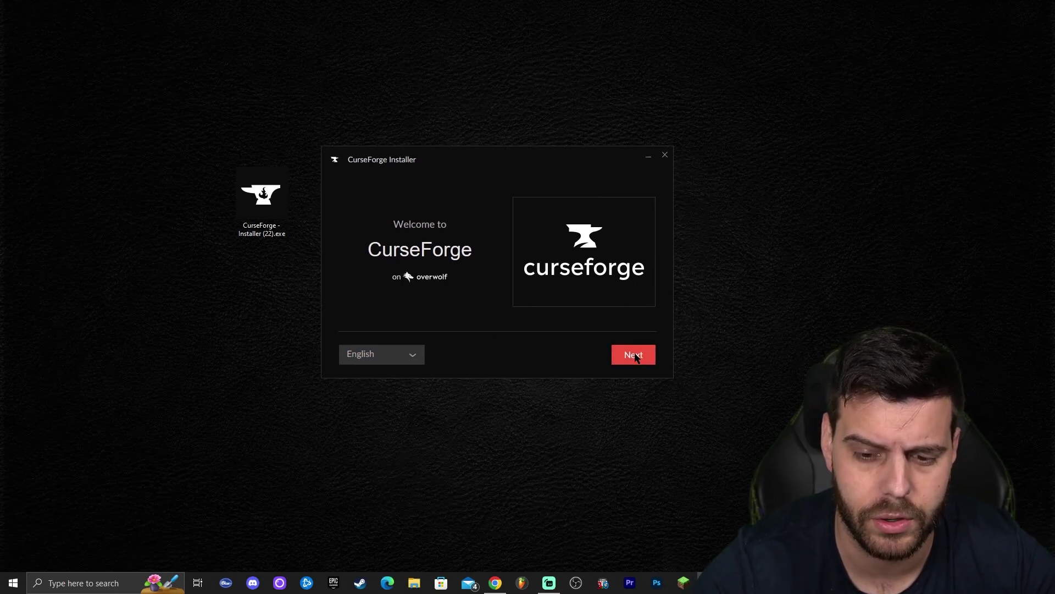
left_click(634, 354)
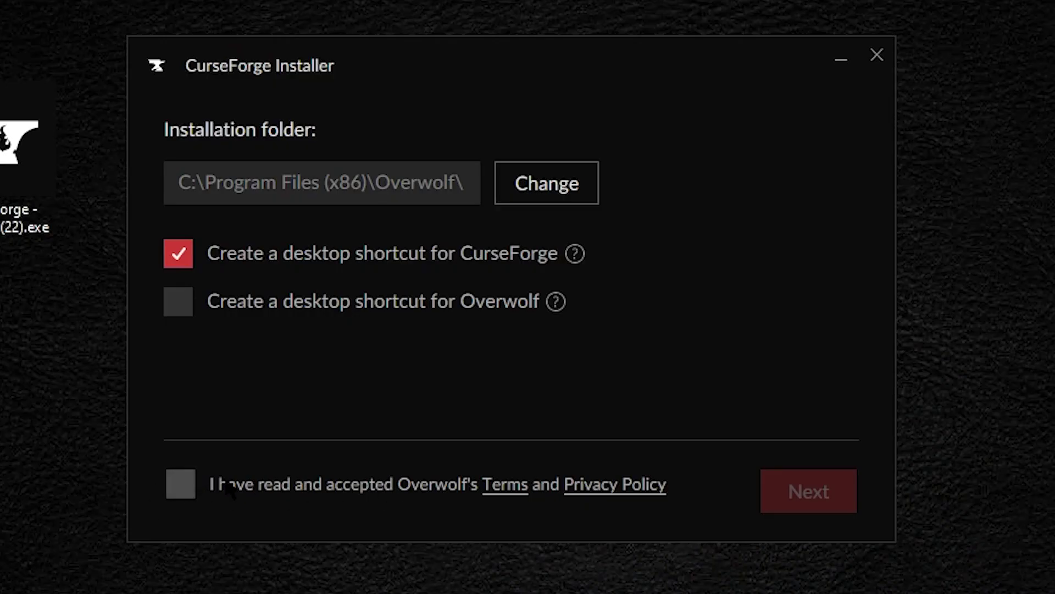
Accept Overwolf's Terms and Privacy Policy, then install CurseForge without adding the Outplayed app.
left_click(179, 484)
left_click(836, 497)
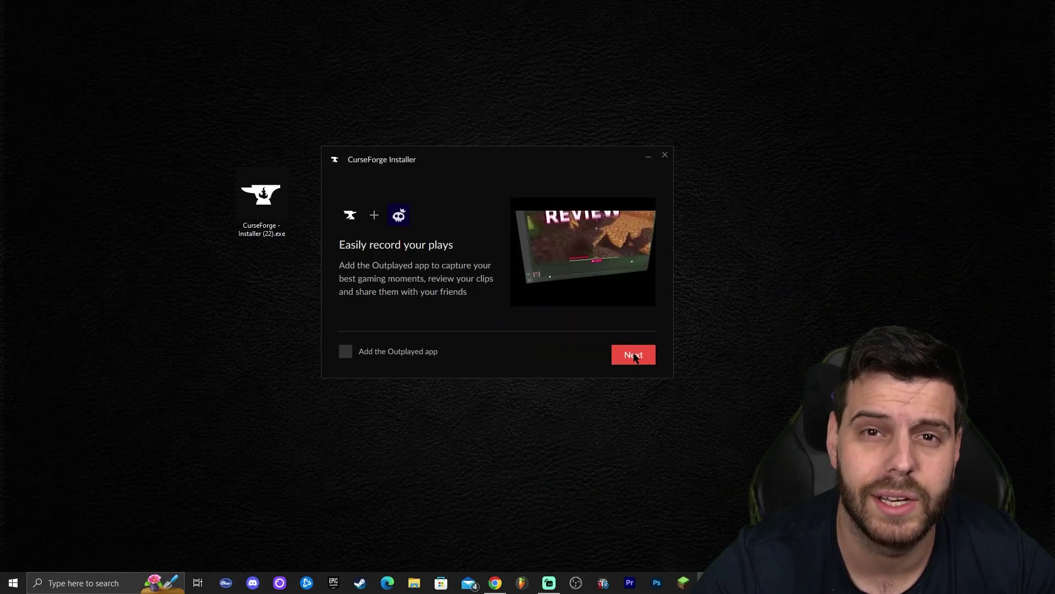
left_click(792, 491)
Move the CurseForge Installer window away from the browser and minimize the browser window.
left_click_drag(561, 159, 529, 160)
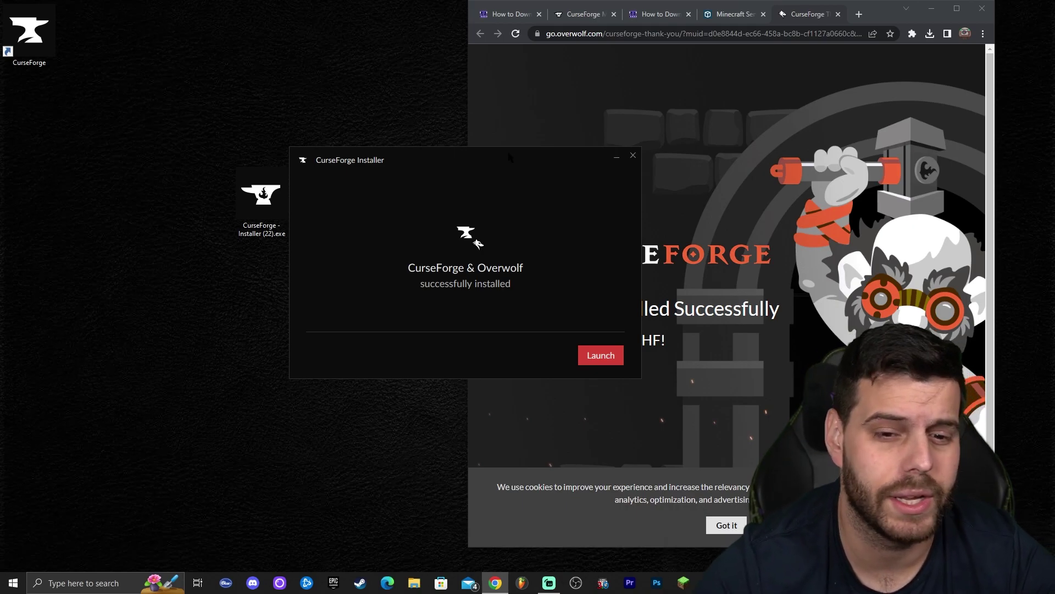
left_click_drag(529, 155, 395, 151)
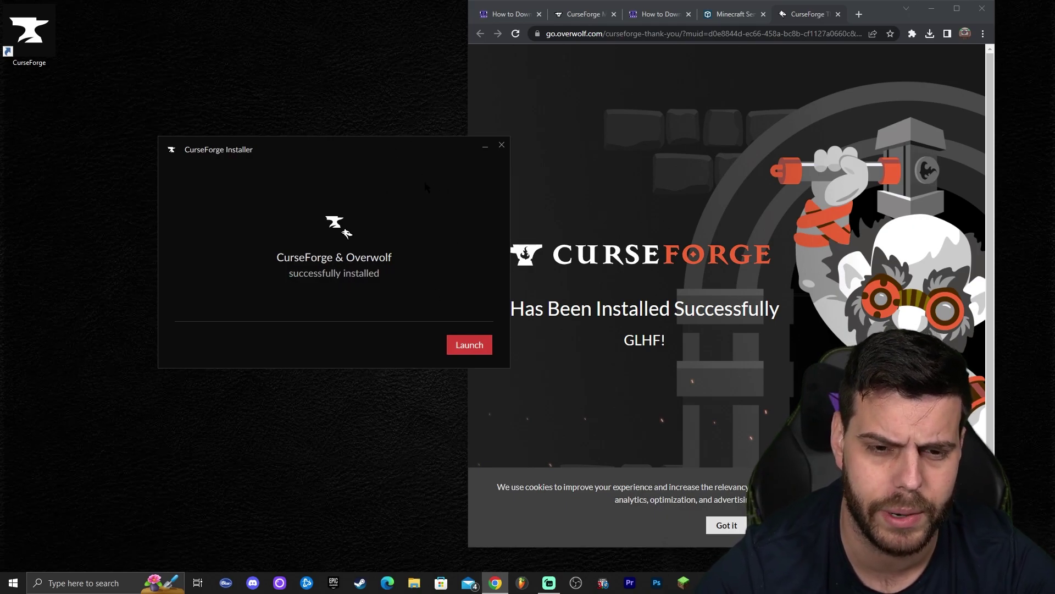
left_click_drag(415, 158, 388, 160)
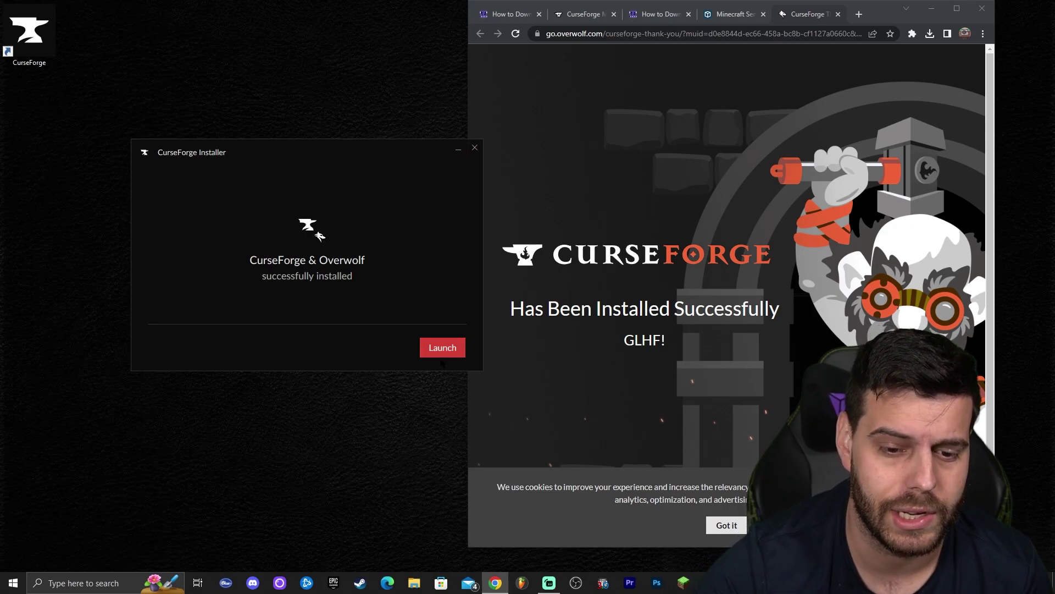
left_click_drag(108, 67, 31, 7)
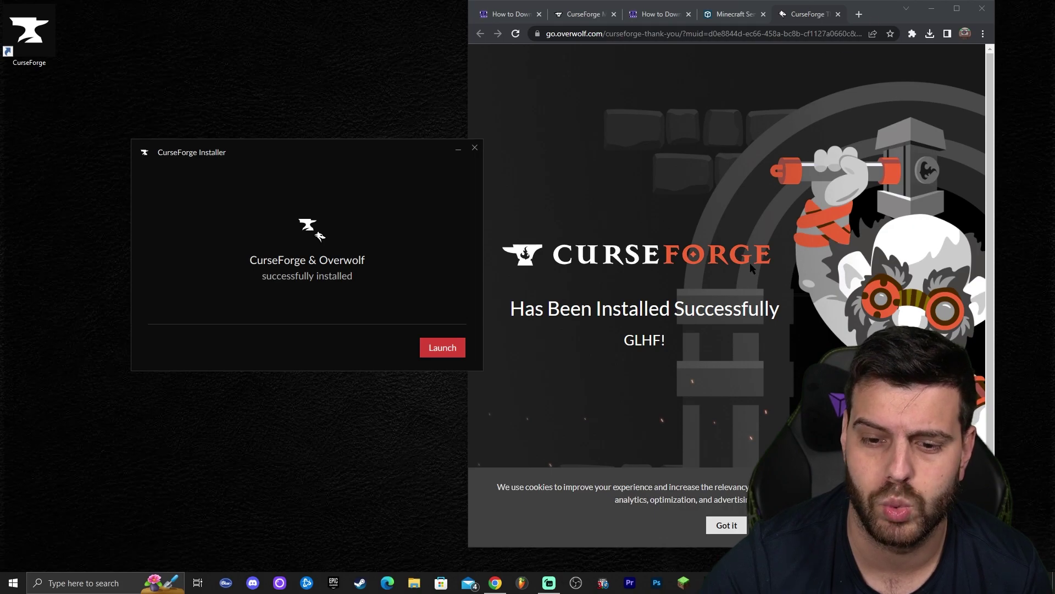
left_click(749, 152)
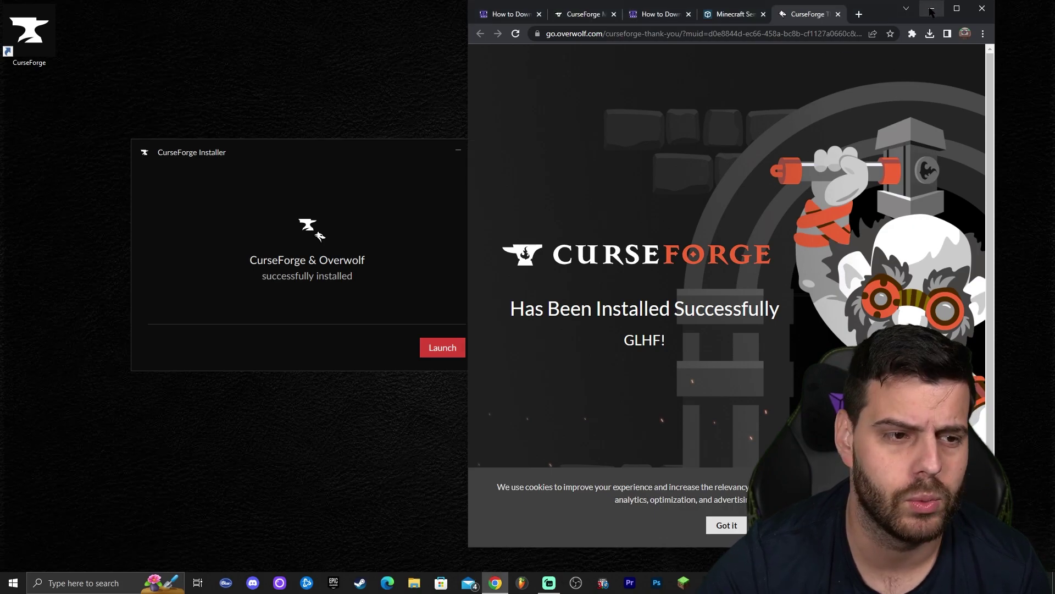
left_click(931, 10)
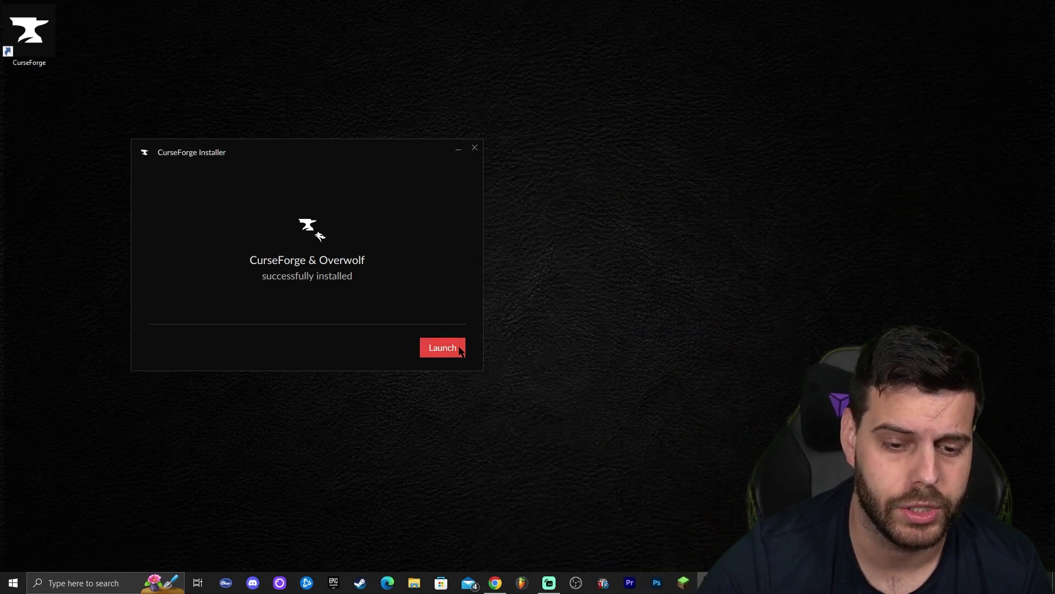
Launch CurseForge from the finished installer, skip the welcome intro, and look over the game selection.
left_click(442, 347)
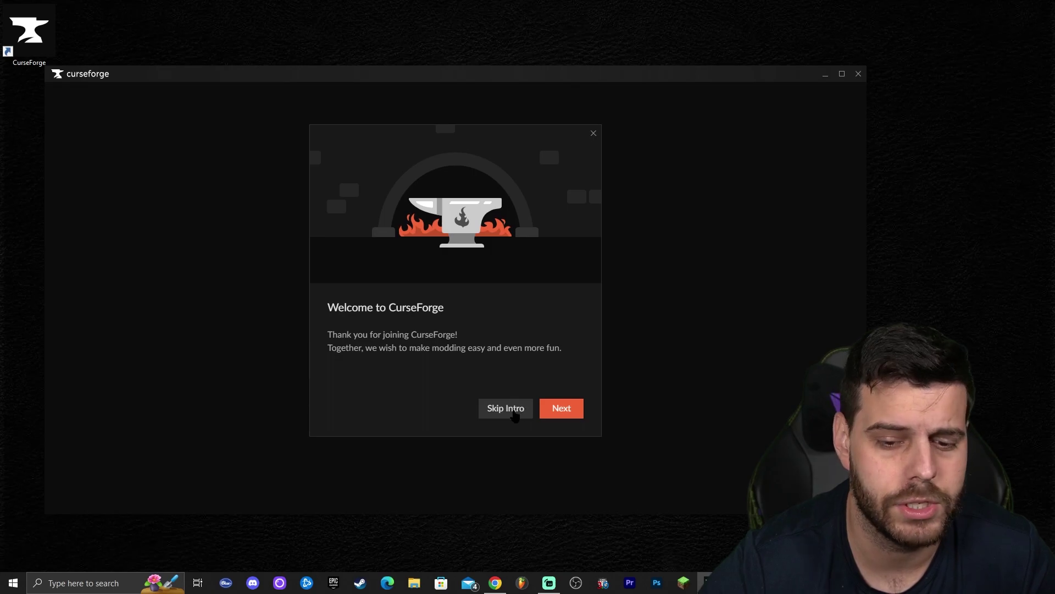
left_click(518, 413)
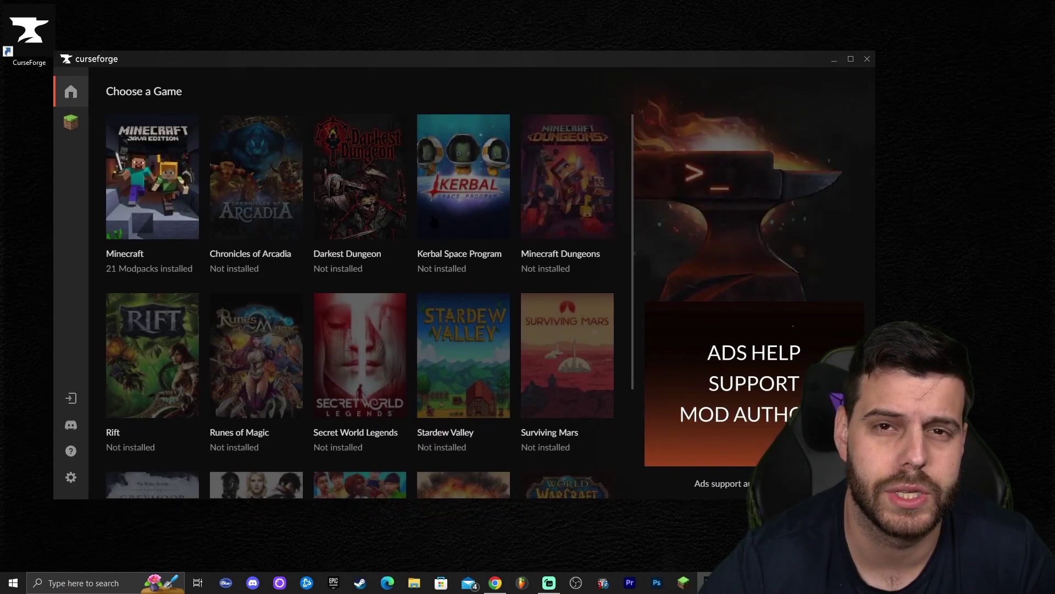
scroll(484, 269, "down", 2)
scroll(485, 272, "up", 2)
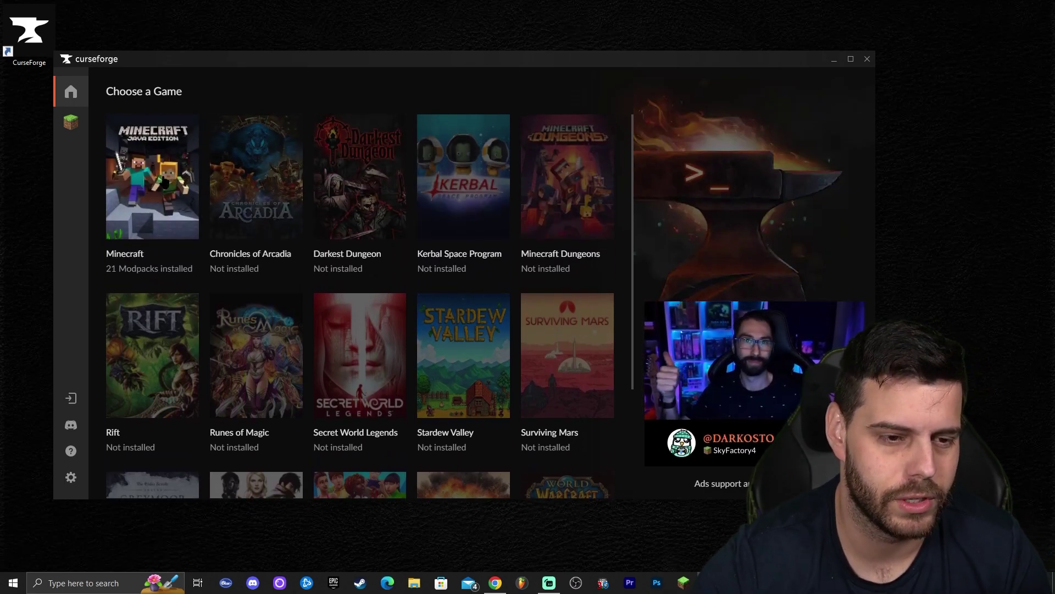
Look over the supported games, open Minecraft from the selection, and maximize the CurseForge window.
scroll(152, 218, "down", 3)
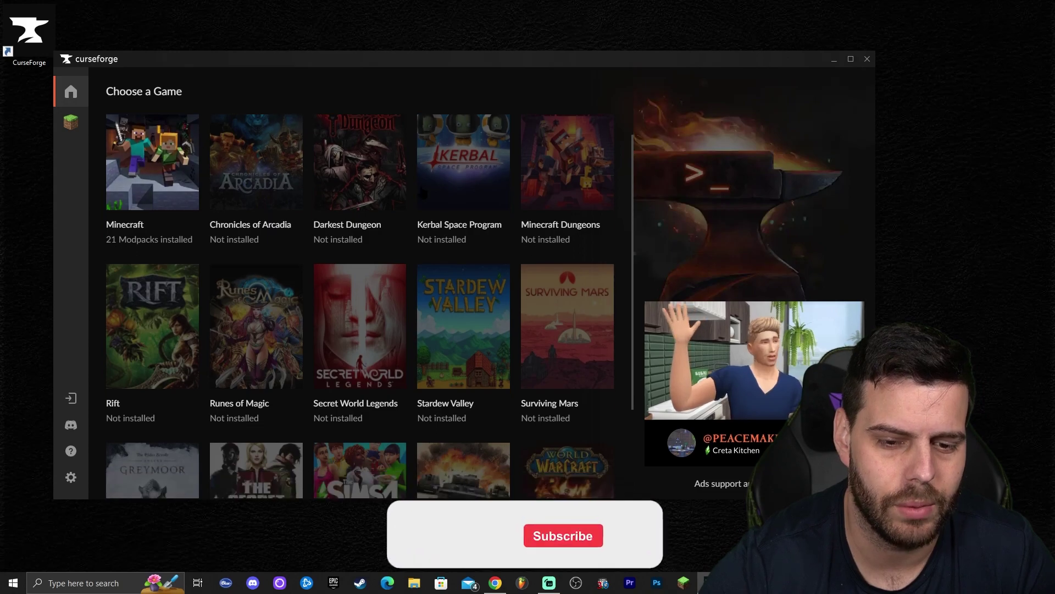
scroll(153, 219, "up", 3)
left_click(146, 183)
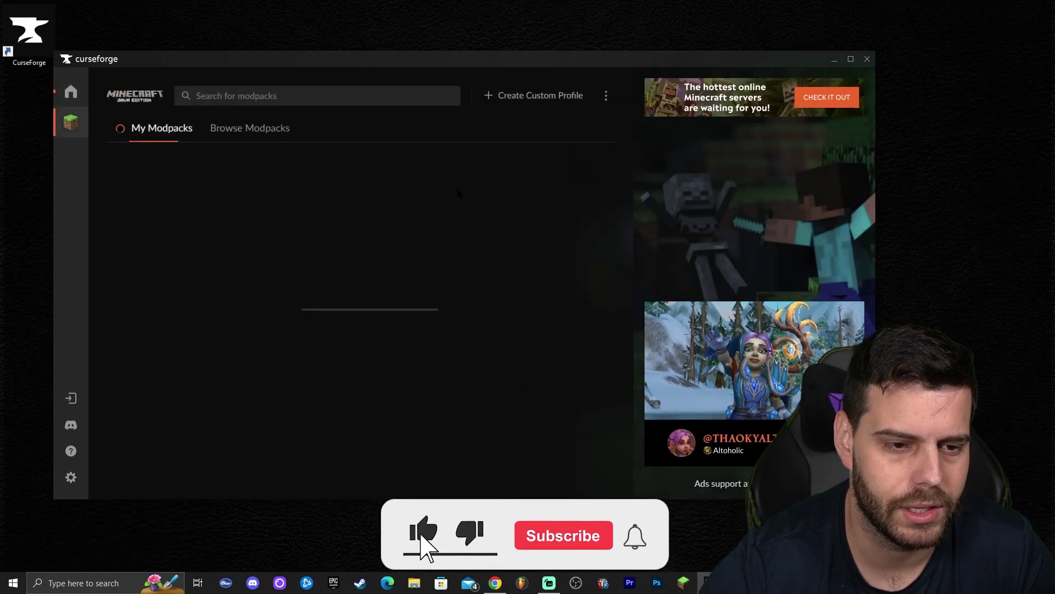
left_click_drag(486, 63, 518, 0)
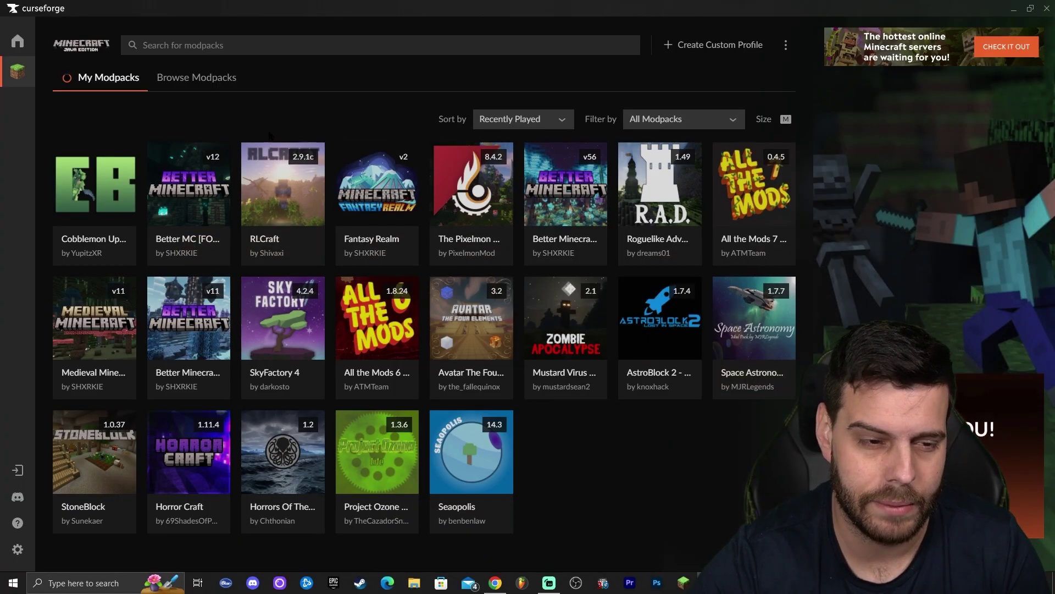
mouse_move(558, 319)
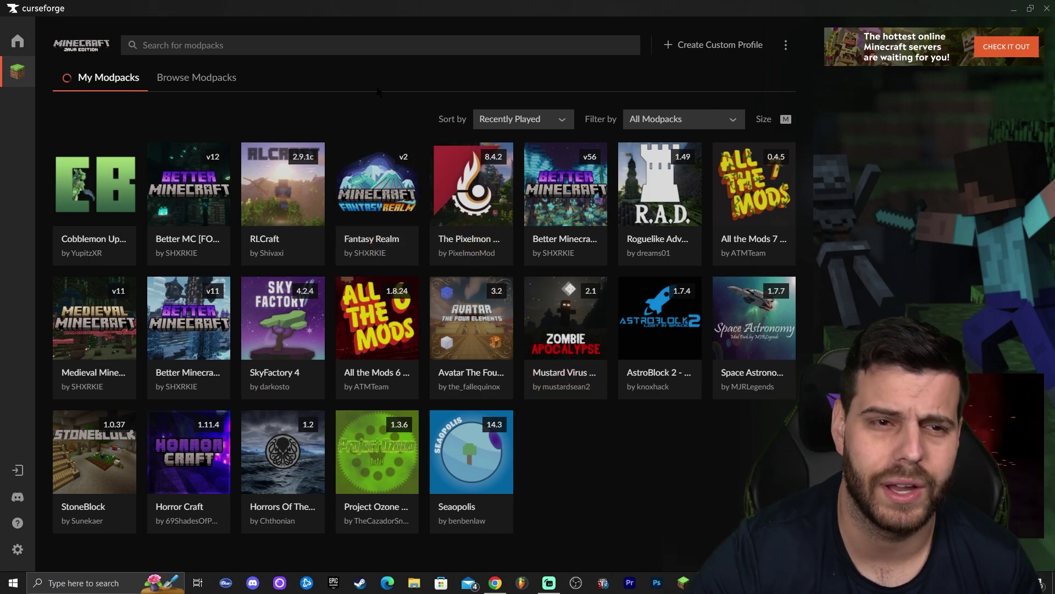
Open the catalogue of available Minecraft modpacks and look through the featured entries.
left_click(214, 86)
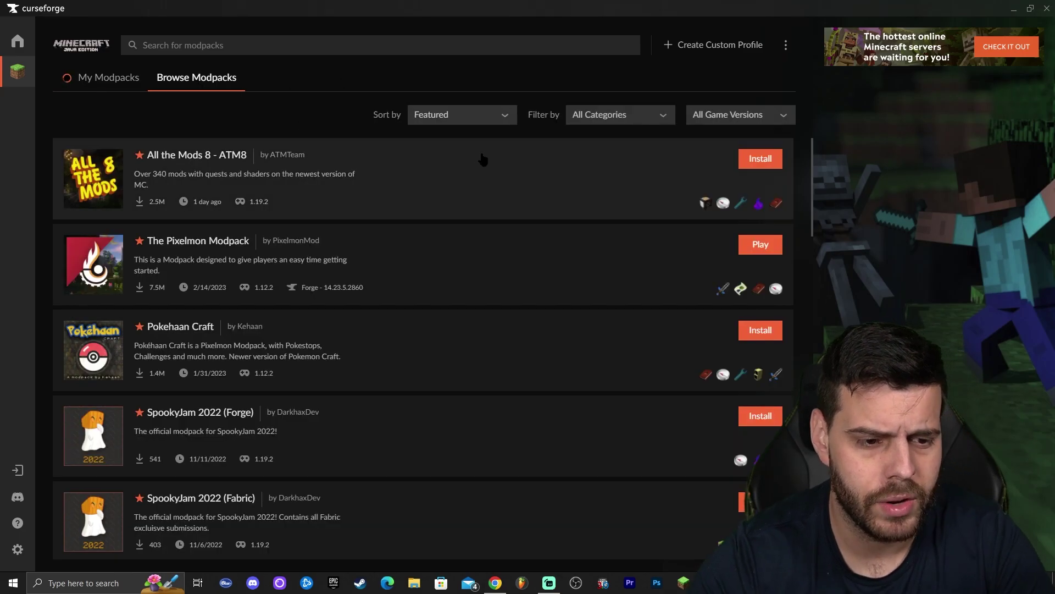
scroll(468, 242, "down", 10)
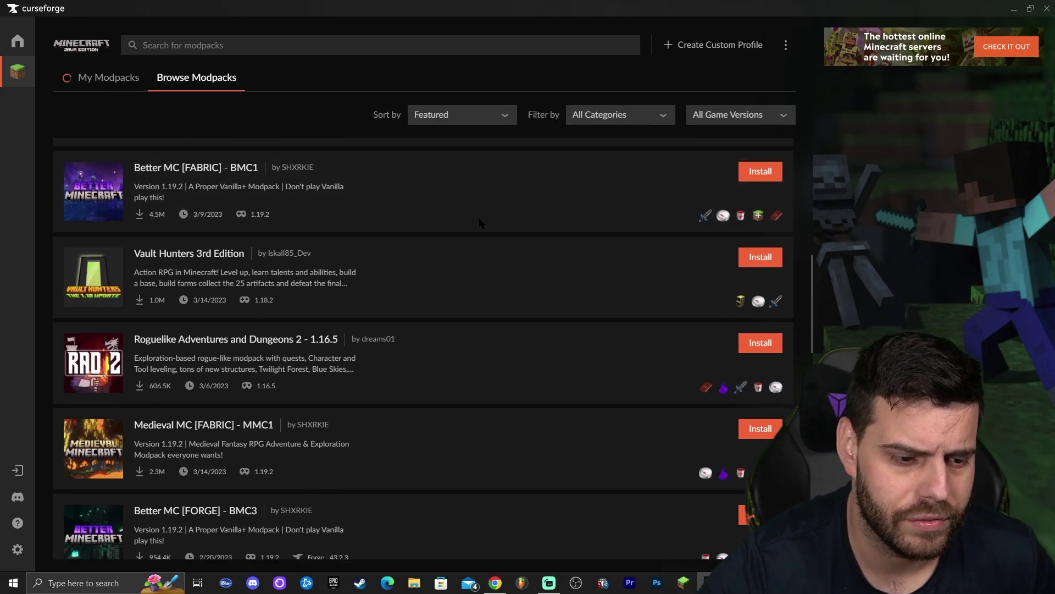
scroll(524, 235, "down", 3)
scroll(523, 248, "up", 10)
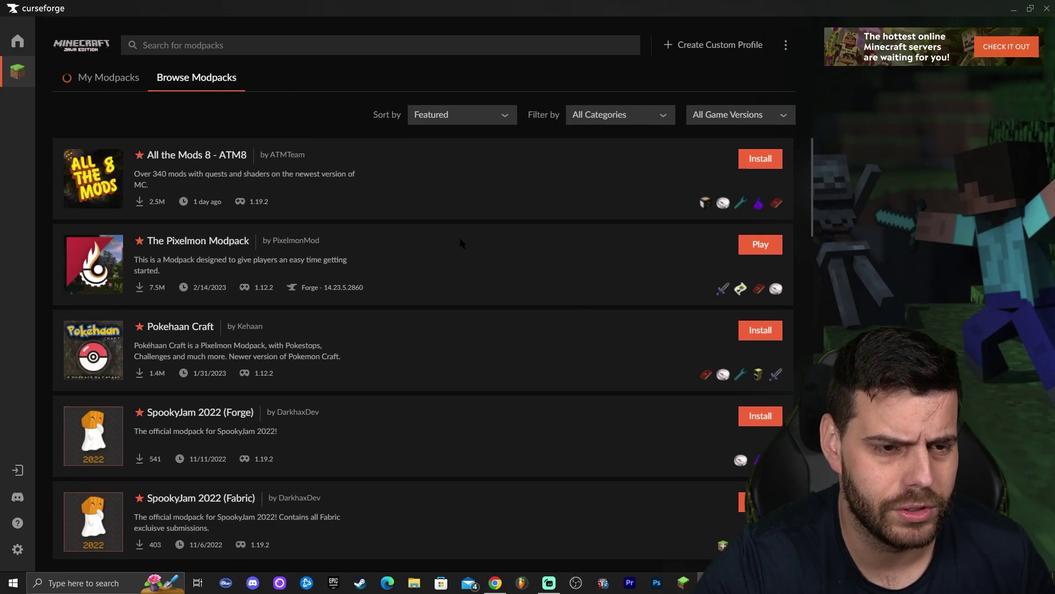
Search the modpacks for "dawncraft" and install DawnCraft - An Adventure RPG Modpack.
left_click(241, 45)
type("dawn")
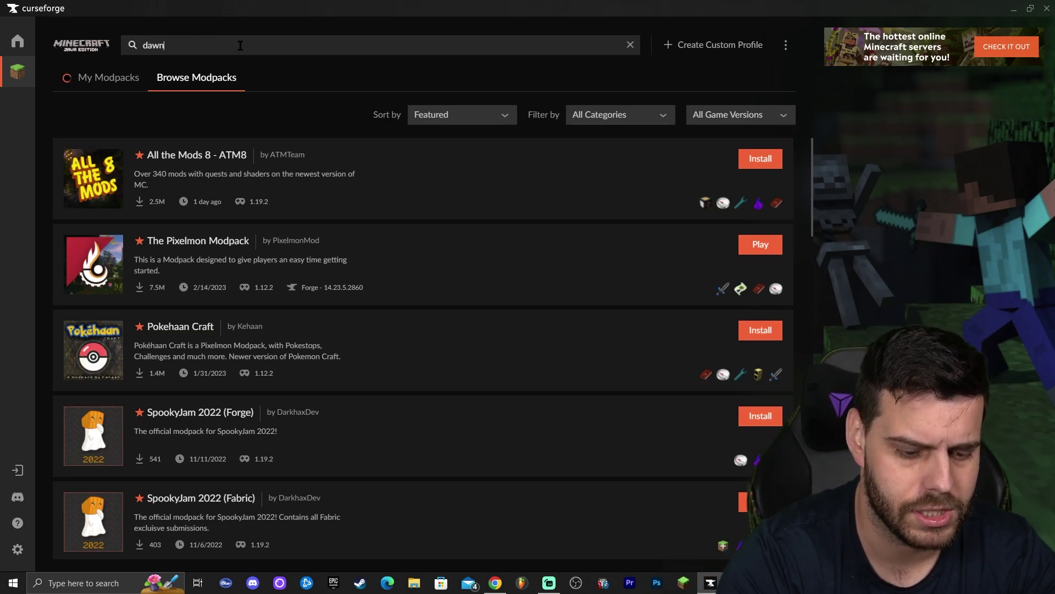
type("craft")
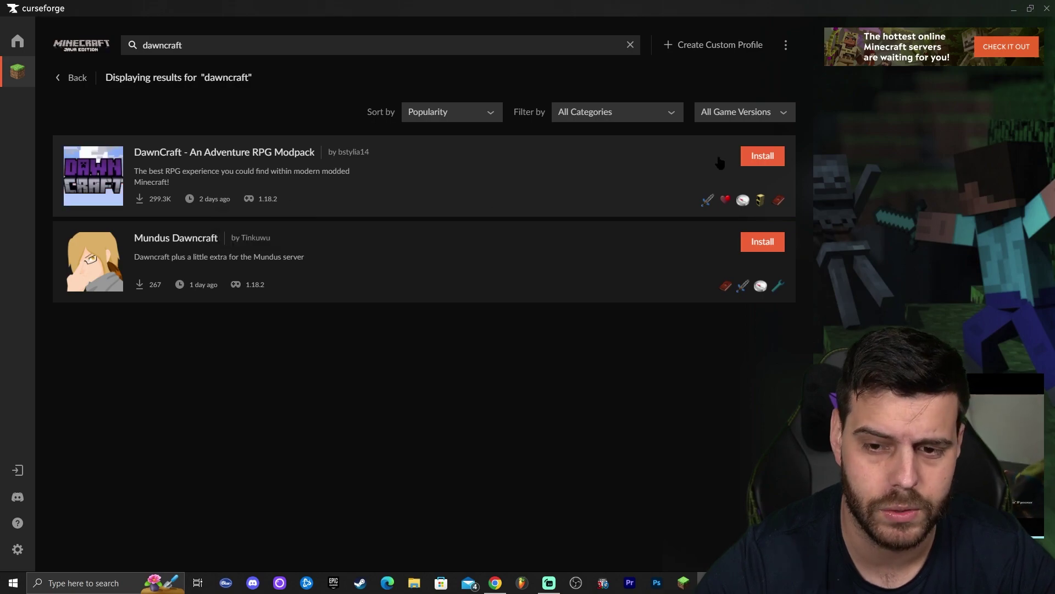
left_click(756, 158)
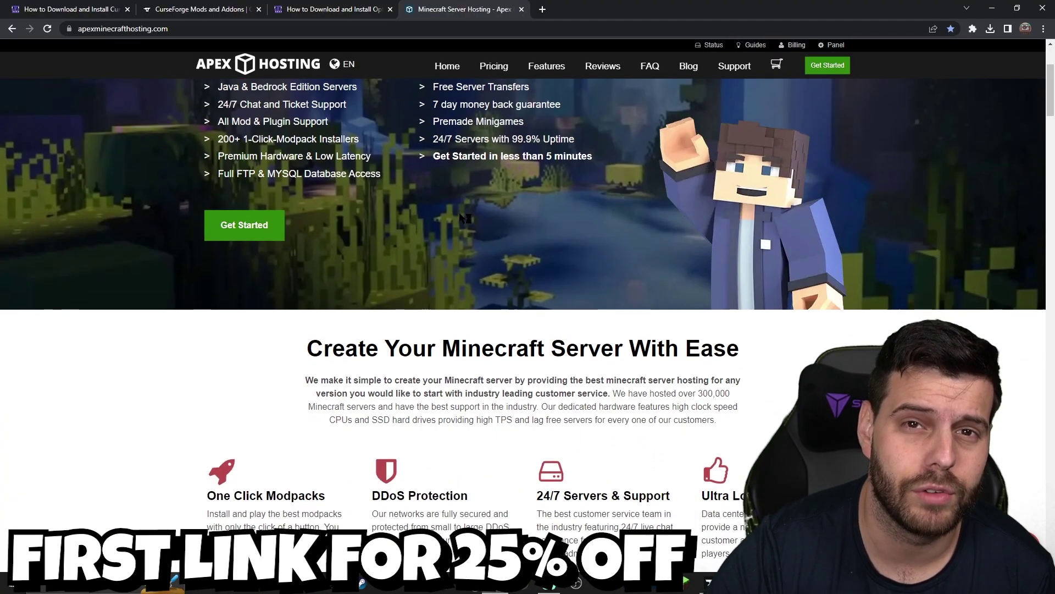
View the start of the Apex Hosting home page in the browser, then minimize the browser window.
scroll(250, 227, "up", 3)
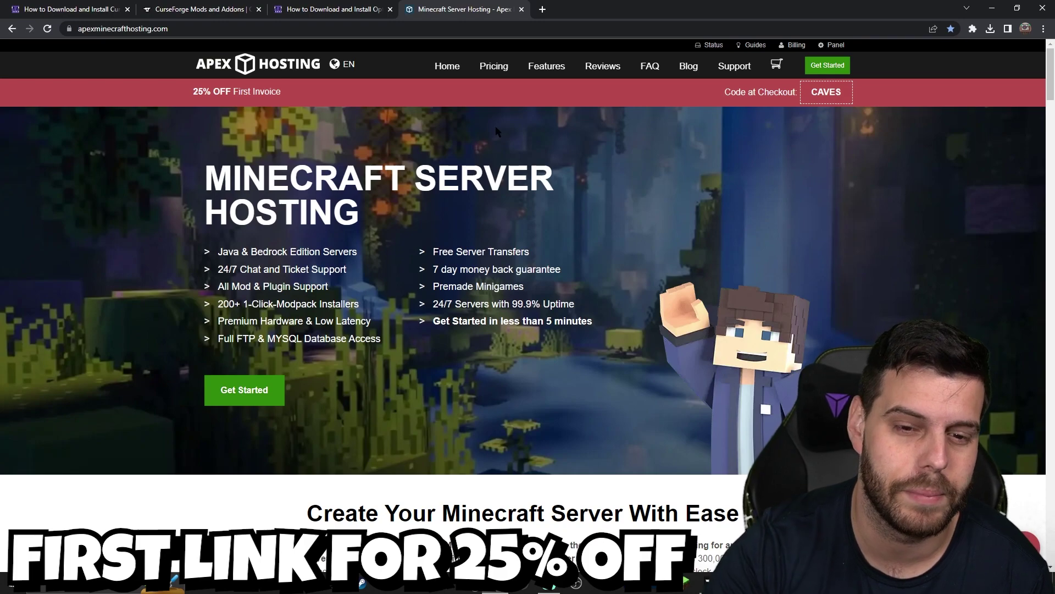
left_click(993, 9)
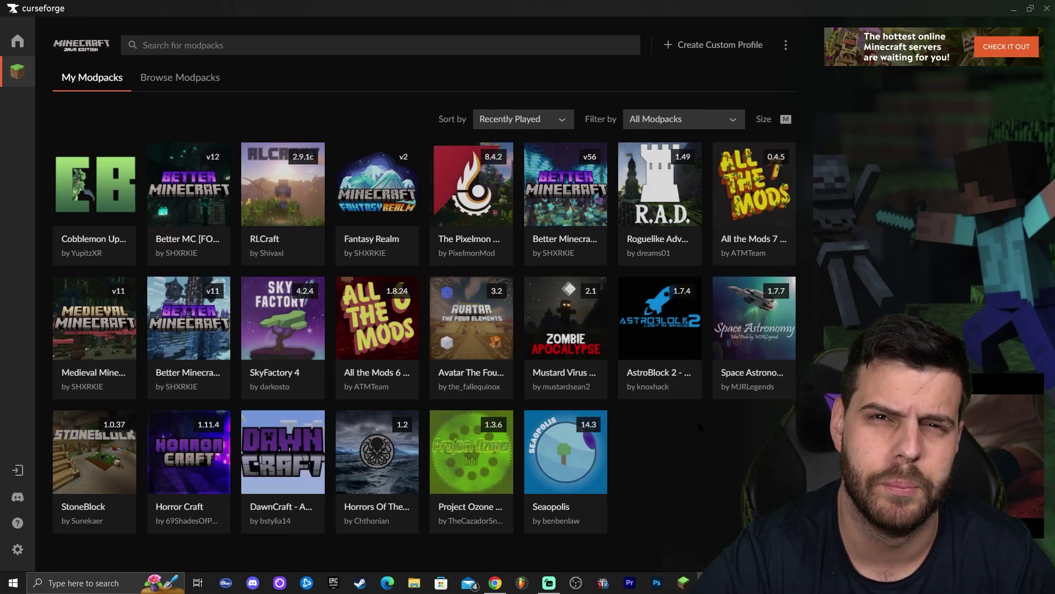
Start DawnCraft from the installed modpacks and maximize the Minecraft Launcher window.
mouse_move(296, 474)
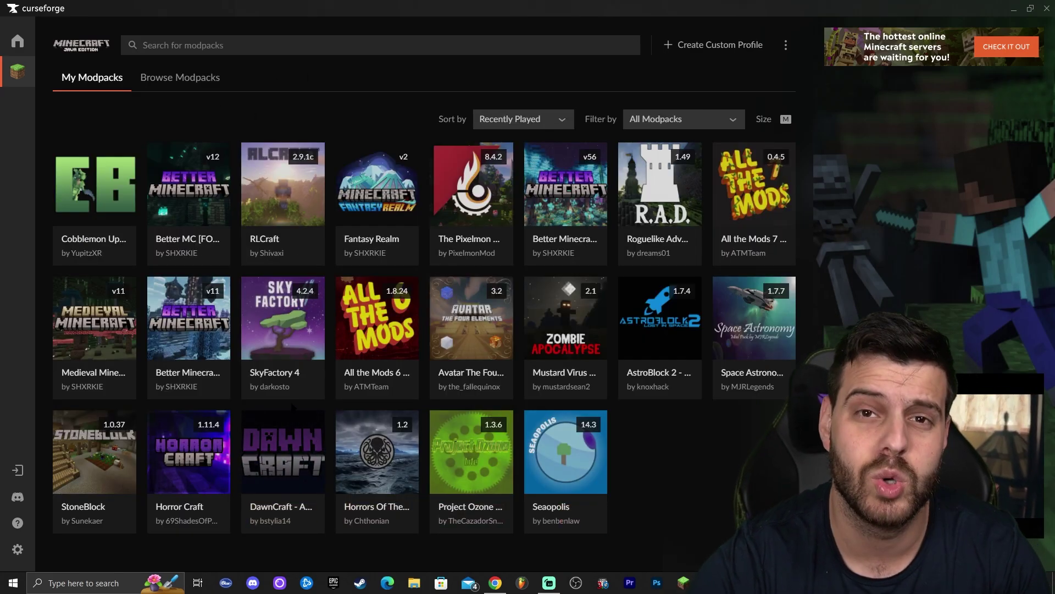
left_click(289, 512)
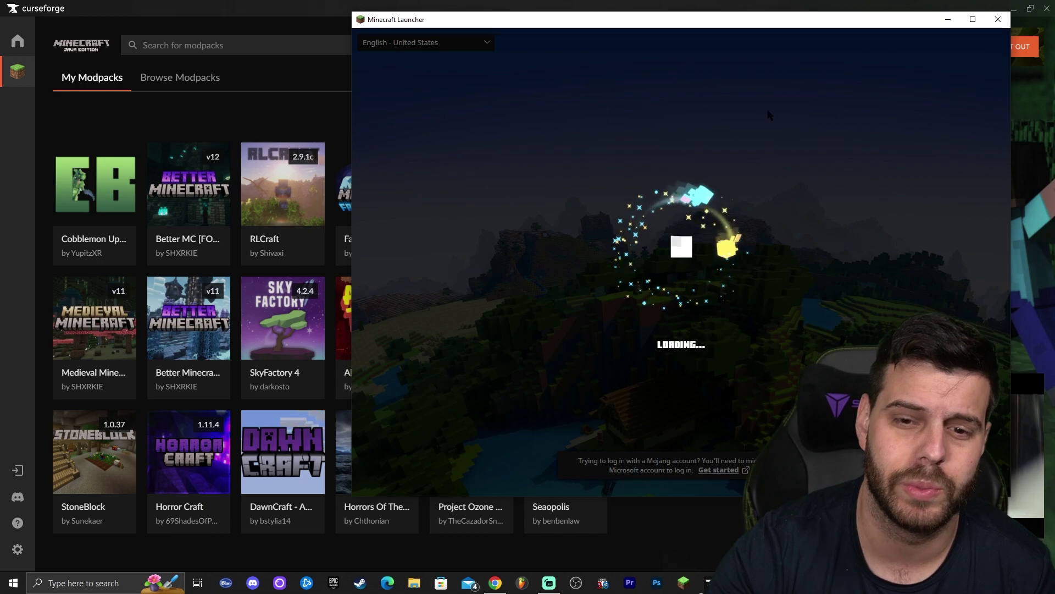
left_click_drag(756, 21, 682, 37)
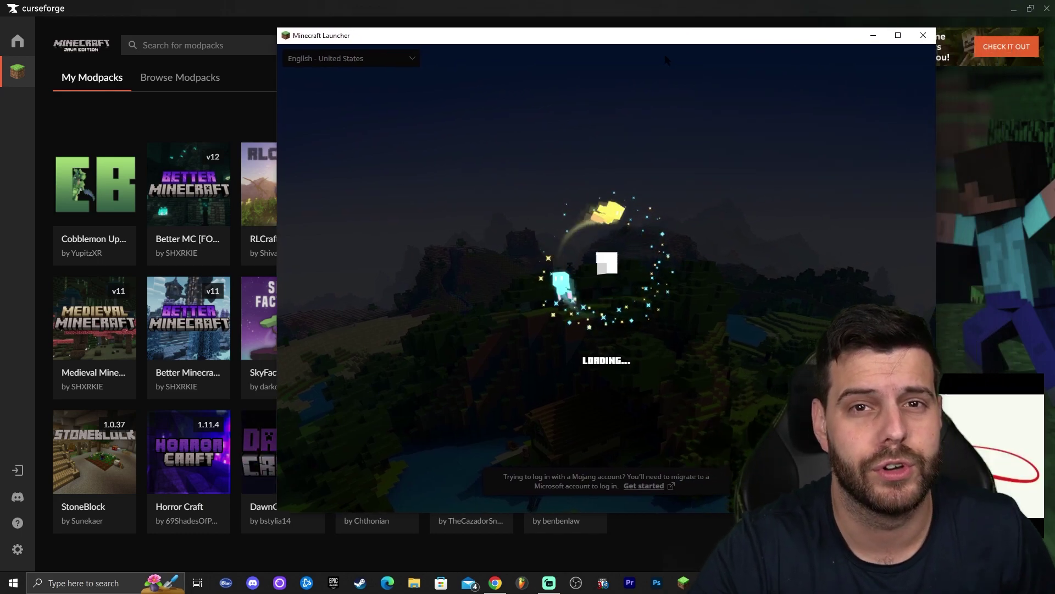
left_click_drag(670, 40, 605, 40)
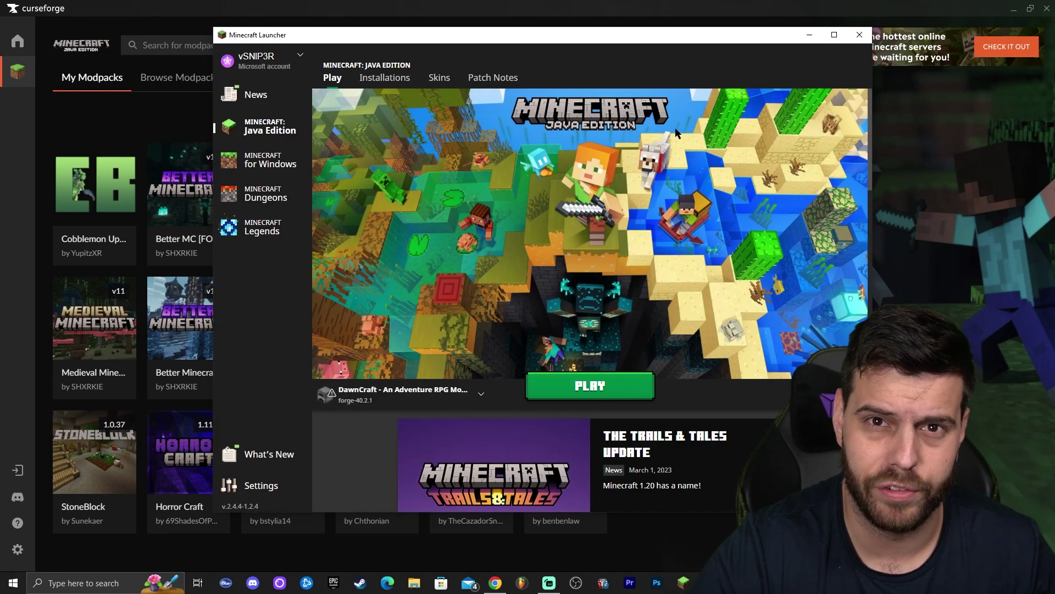
left_click_drag(580, 41, 556, 63)
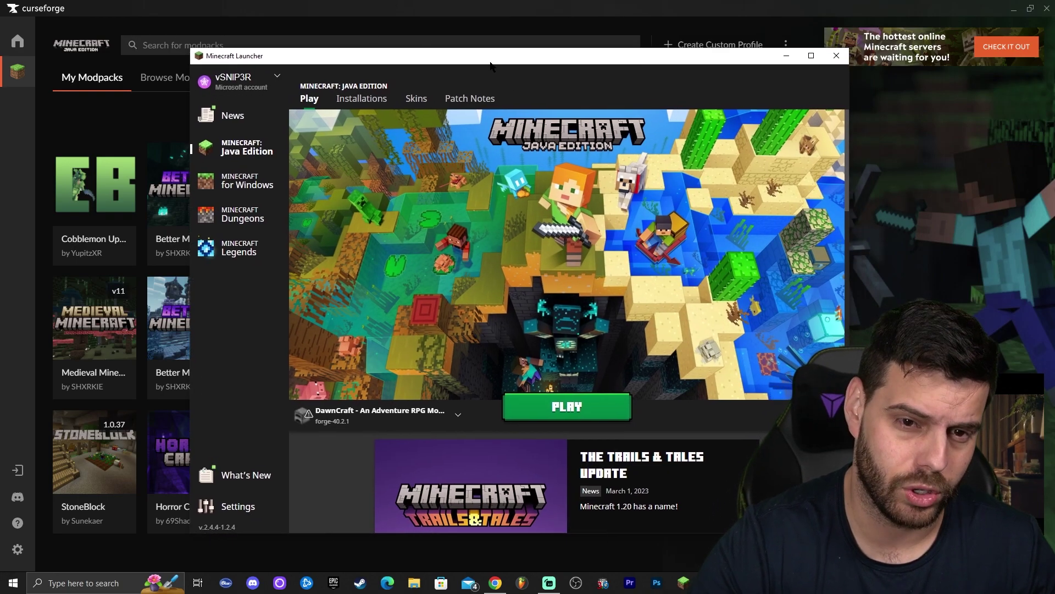
left_click_drag(491, 63, 350, 53)
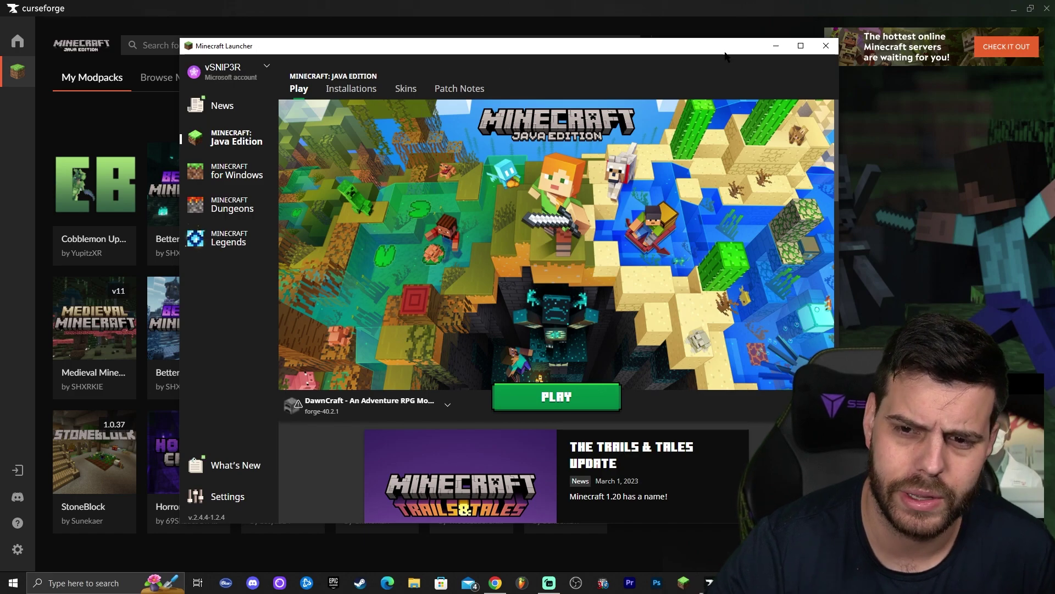
double_click(702, 49)
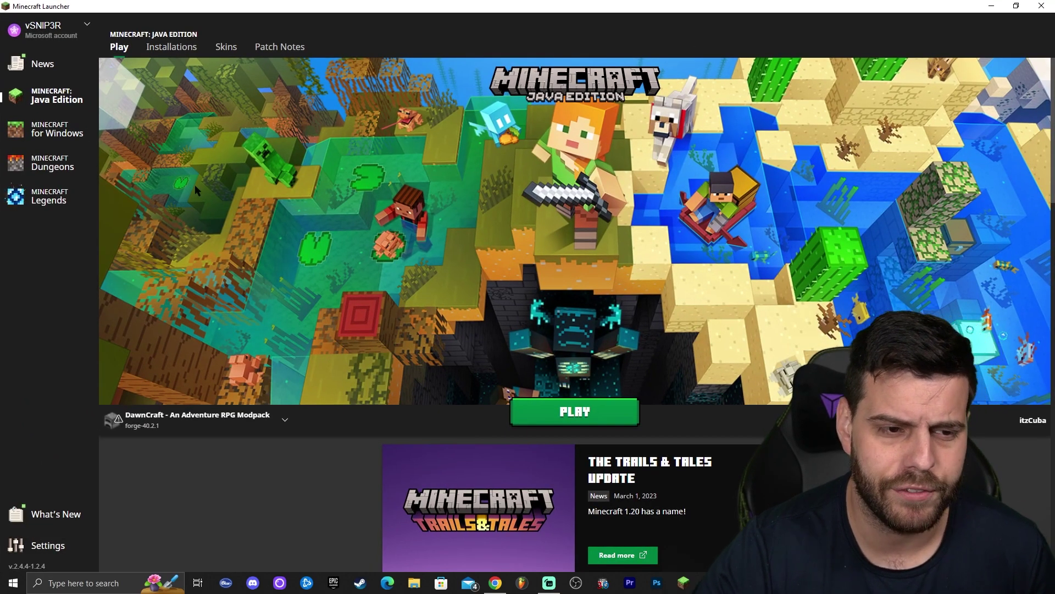
double_click(559, 7)
double_click(575, 41)
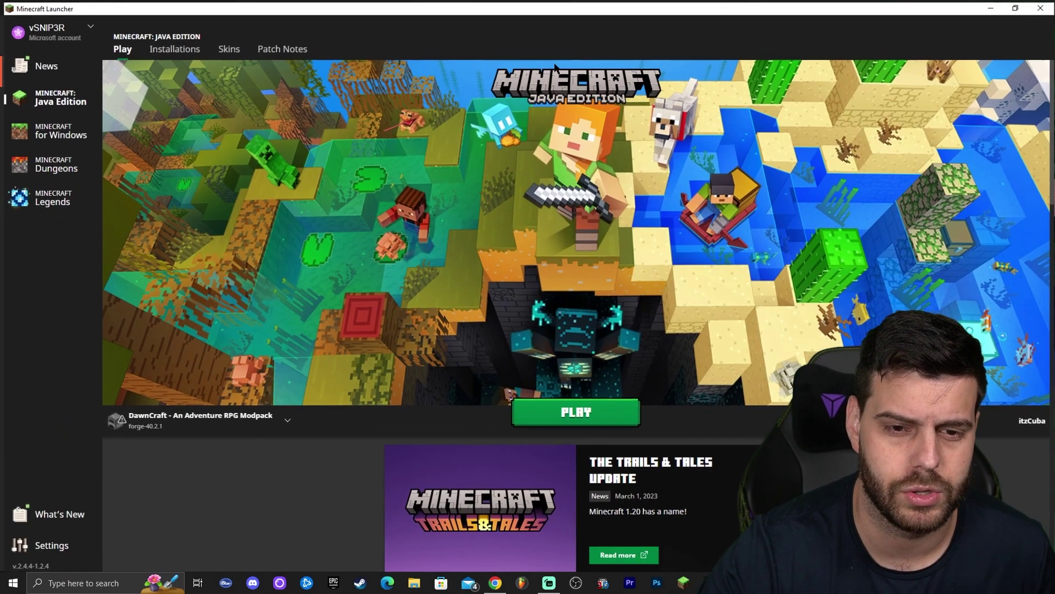
Check the DawnCraft entry among the launcher's installations, then launch the modpack and accept the modified-installation warning.
mouse_move(154, 427)
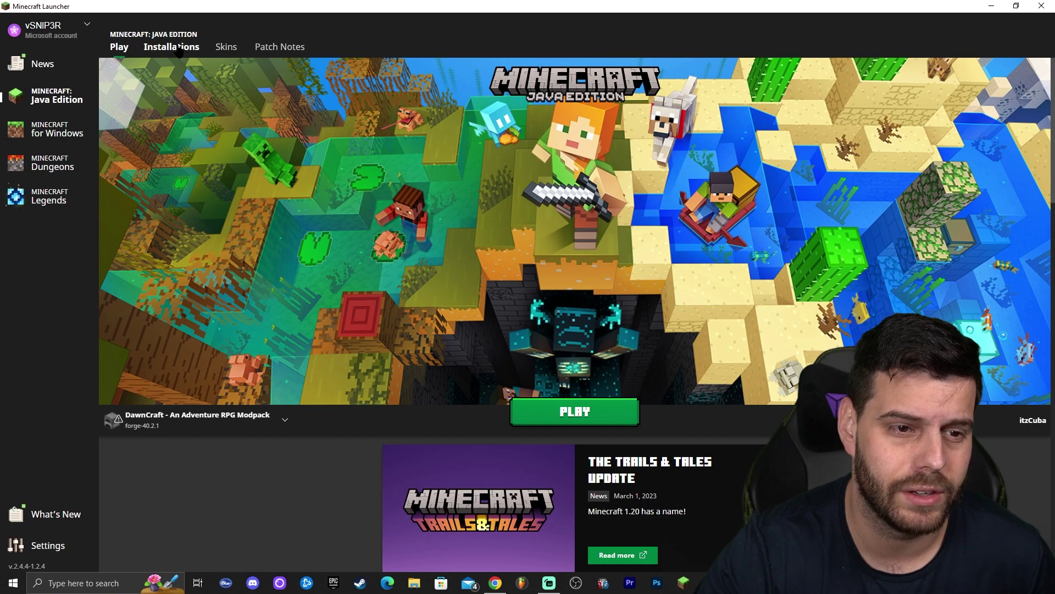
left_click(179, 50)
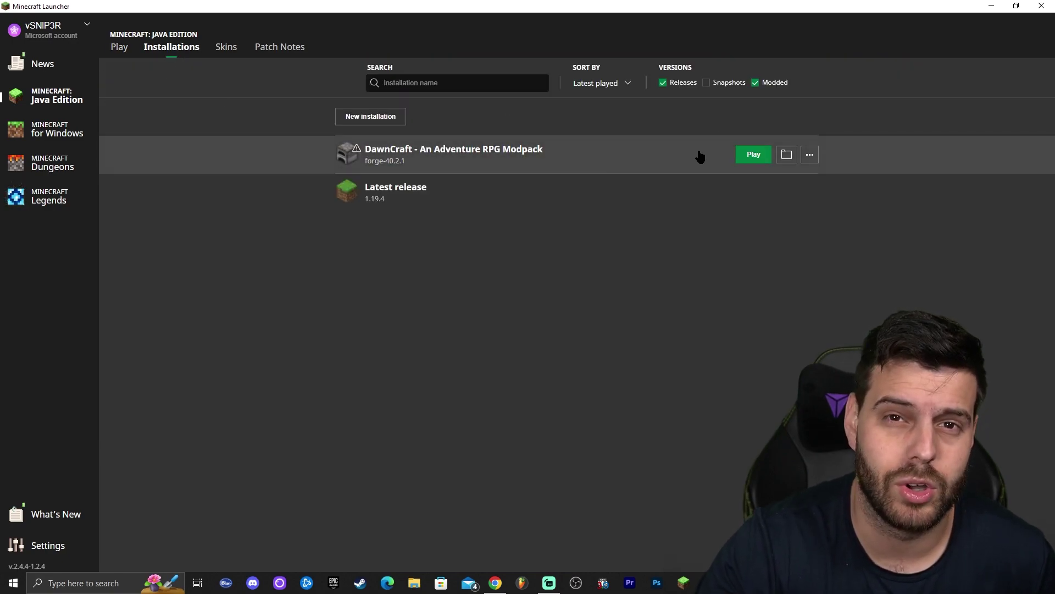
left_click(120, 46)
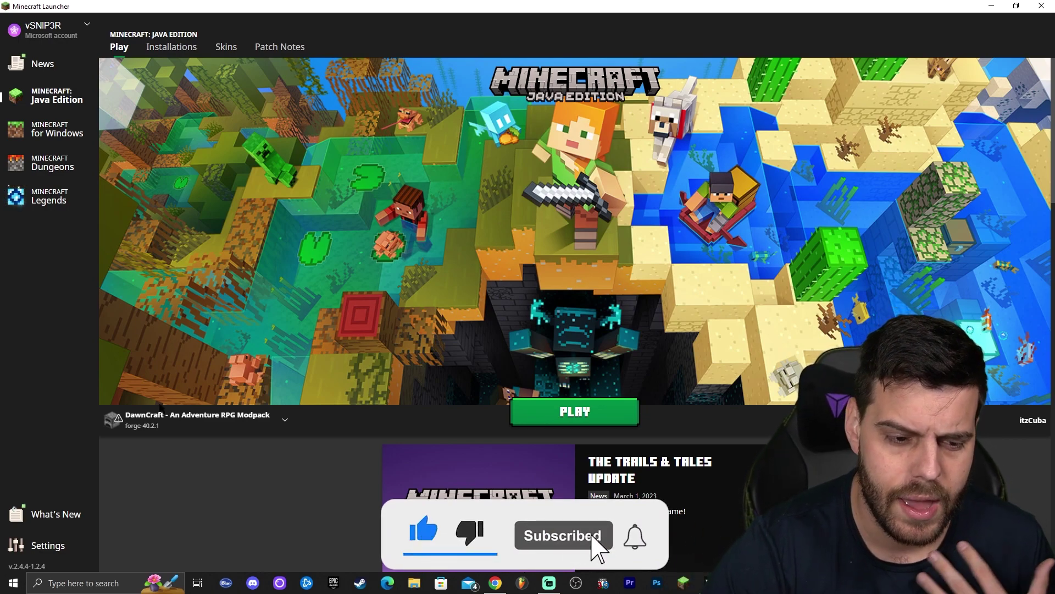
left_click(574, 412)
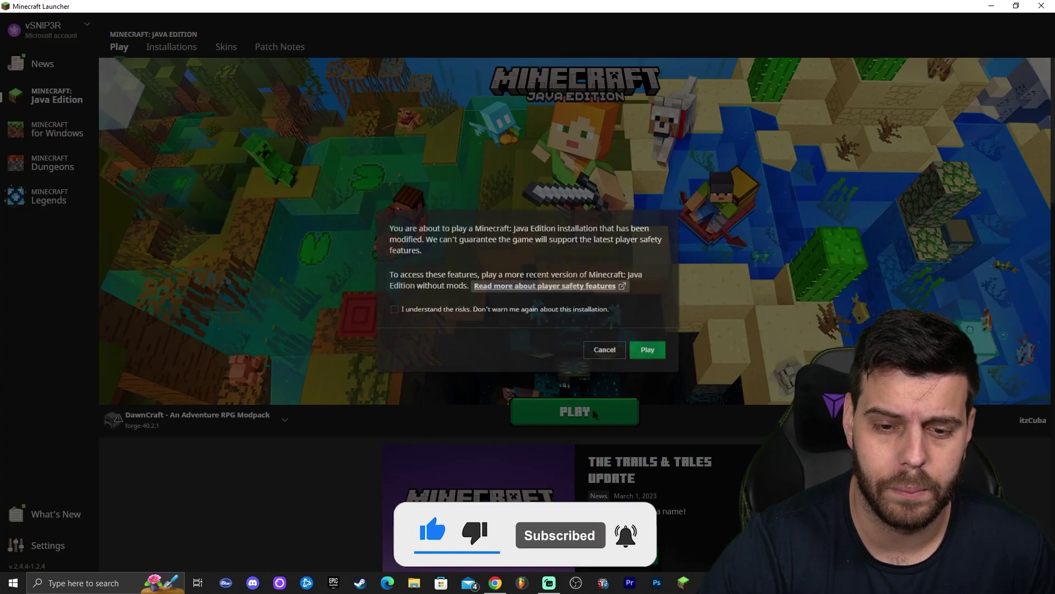
left_click(647, 351)
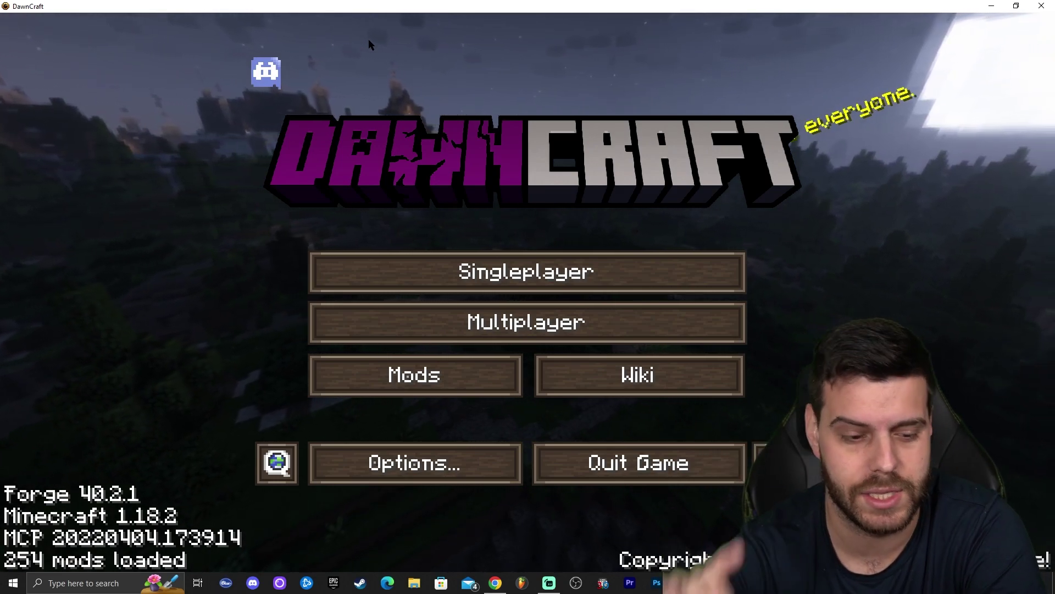
View DawnCraft's Patreon page and the new singleplayer world settings, returning to the main menu without creating a world.
left_click(587, 170)
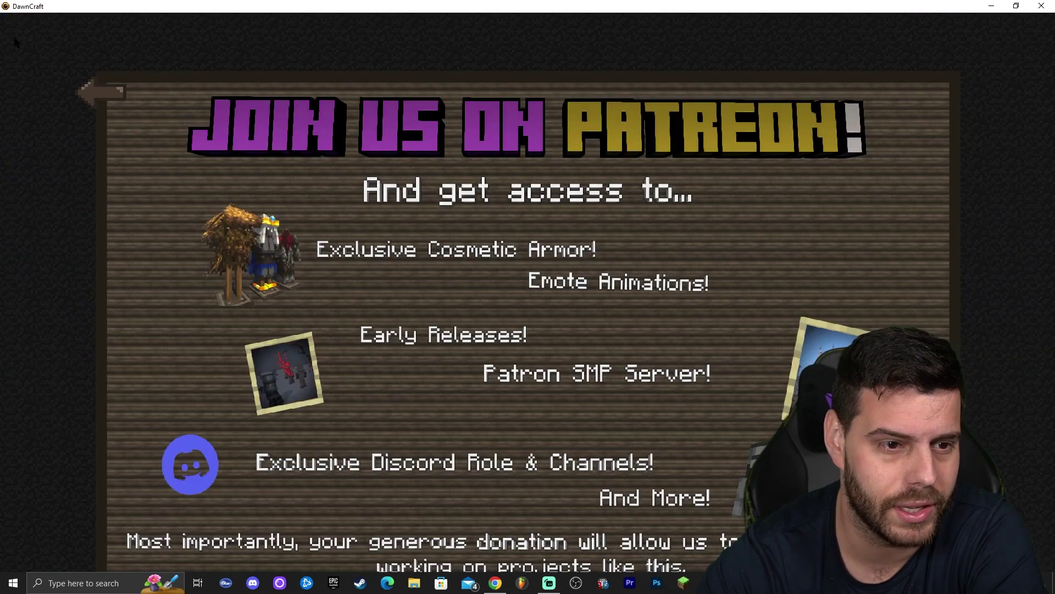
left_click(89, 90)
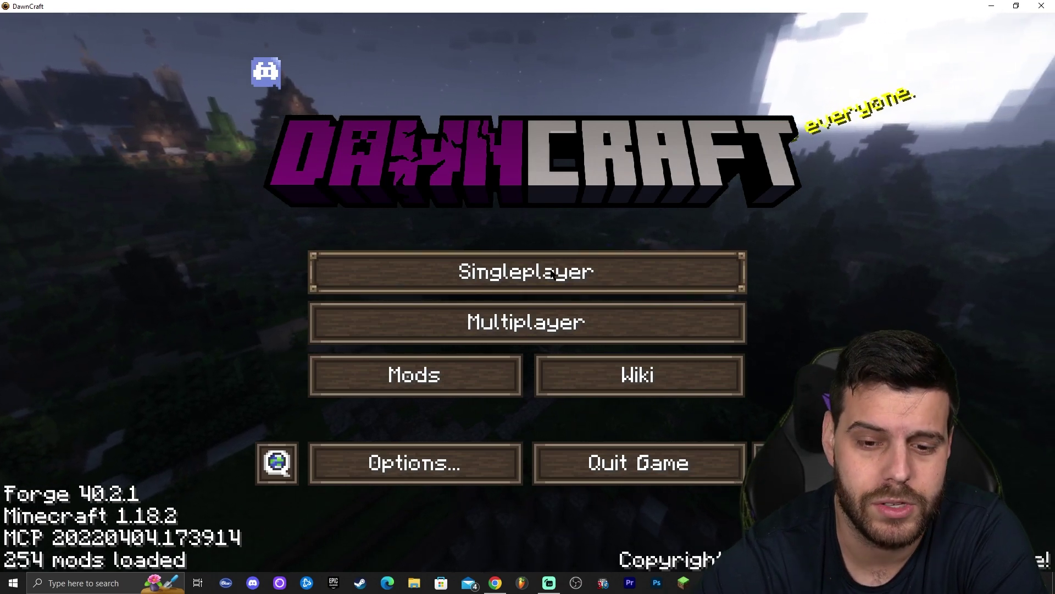
left_click(519, 282)
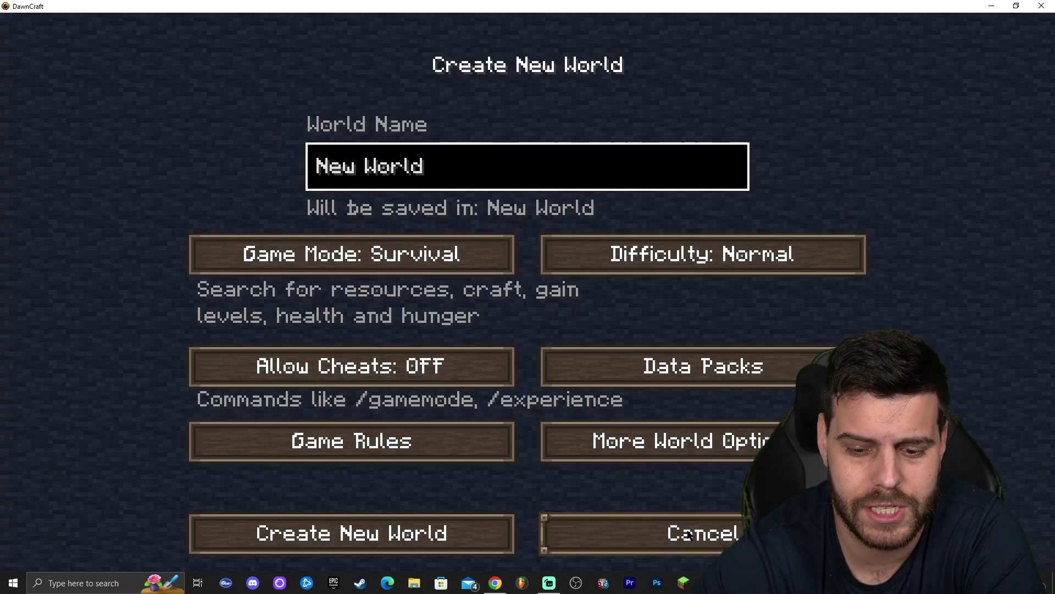
left_click(632, 534)
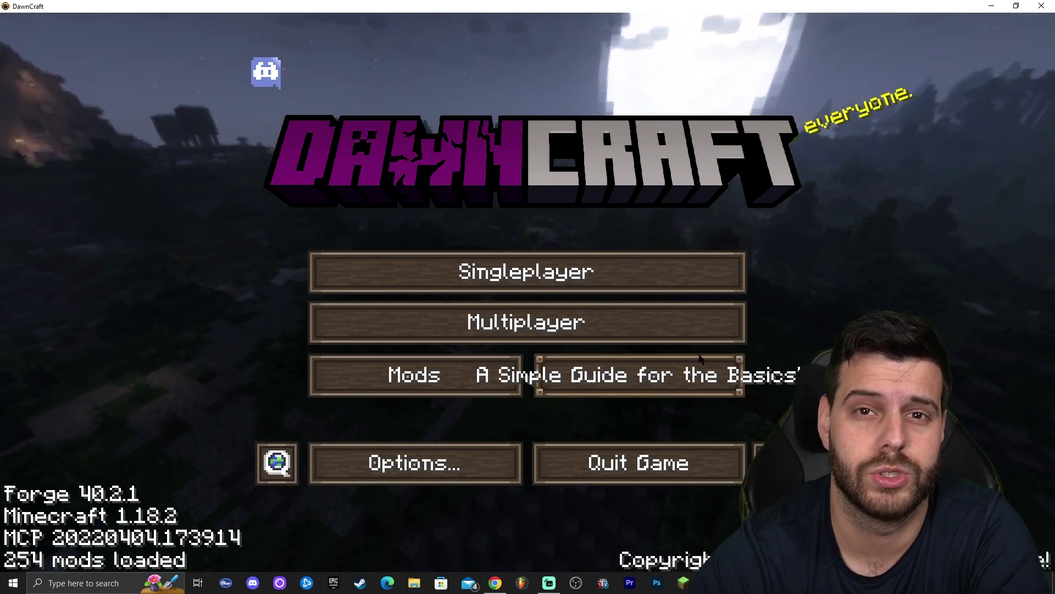
Open the game's video settings and view the available shader packs, leaving the list without applying one.
left_click(465, 463)
left_click(337, 270)
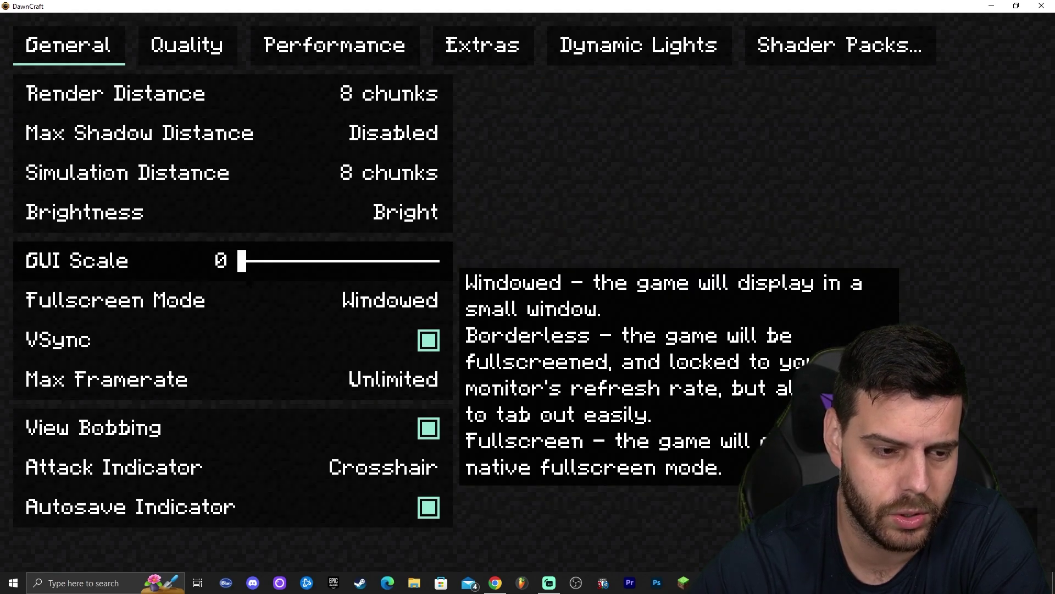
left_click(841, 45)
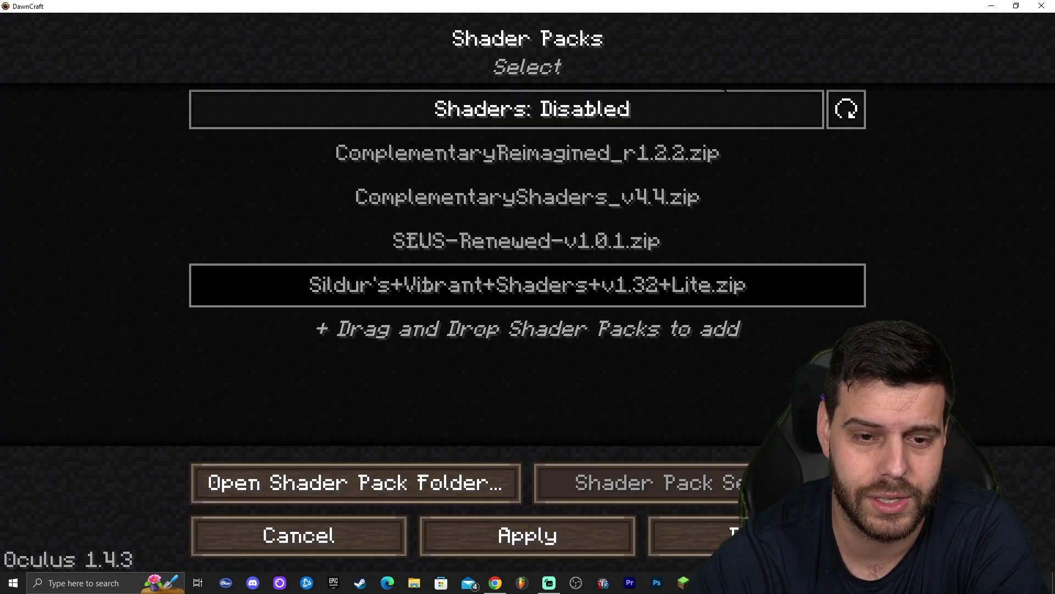
key("Escape")
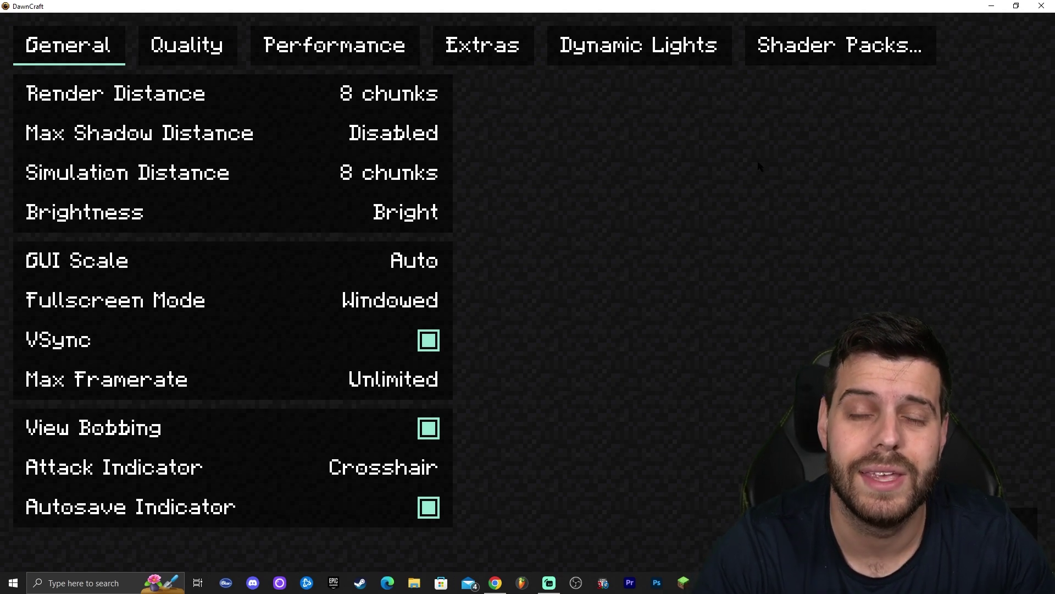
Read through the itzcubatutorials.com guide on downloading BSL Shaders for Minecraft in the browser.
scroll(830, 348, "down", 5)
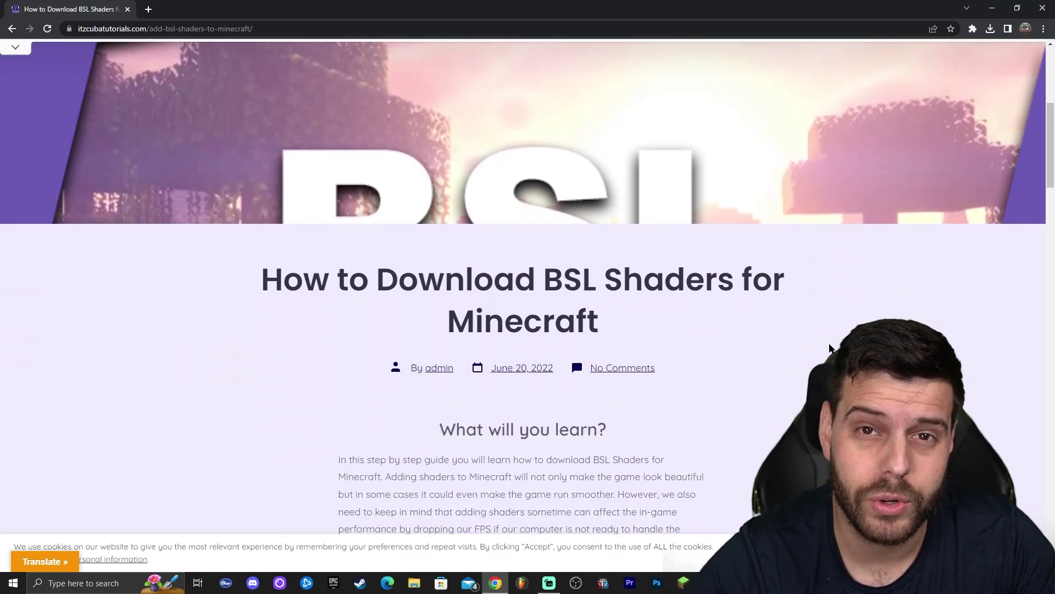
scroll(830, 348, "down", 10)
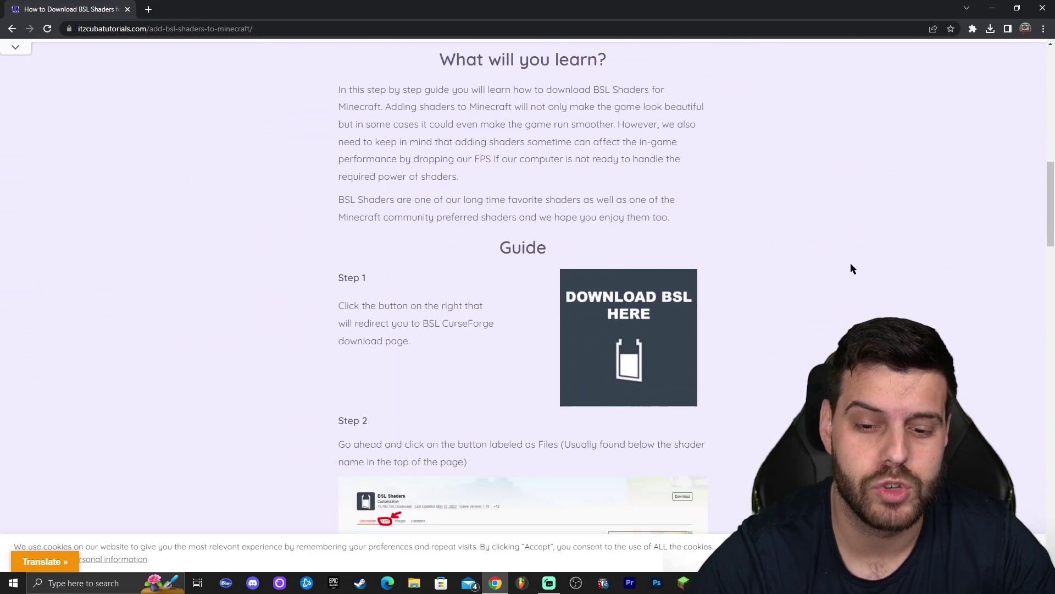
scroll(819, 159, "down", 2)
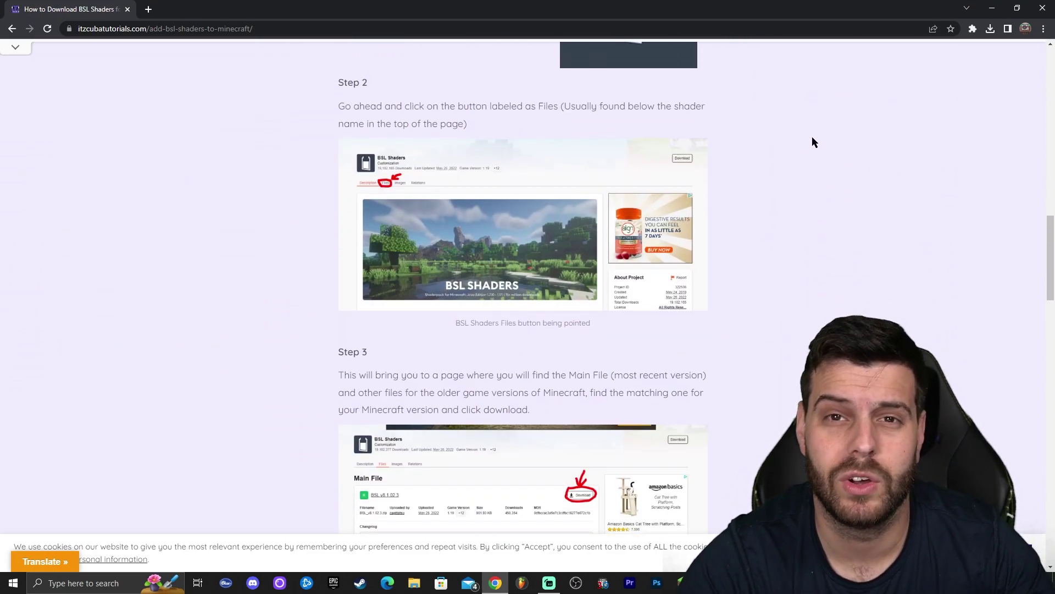
Review Steps 1 to 3 of the BSL Shaders guide and find the link to its CurseForge download page.
scroll(813, 137, "up", 4)
scroll(819, 145, "down", 4)
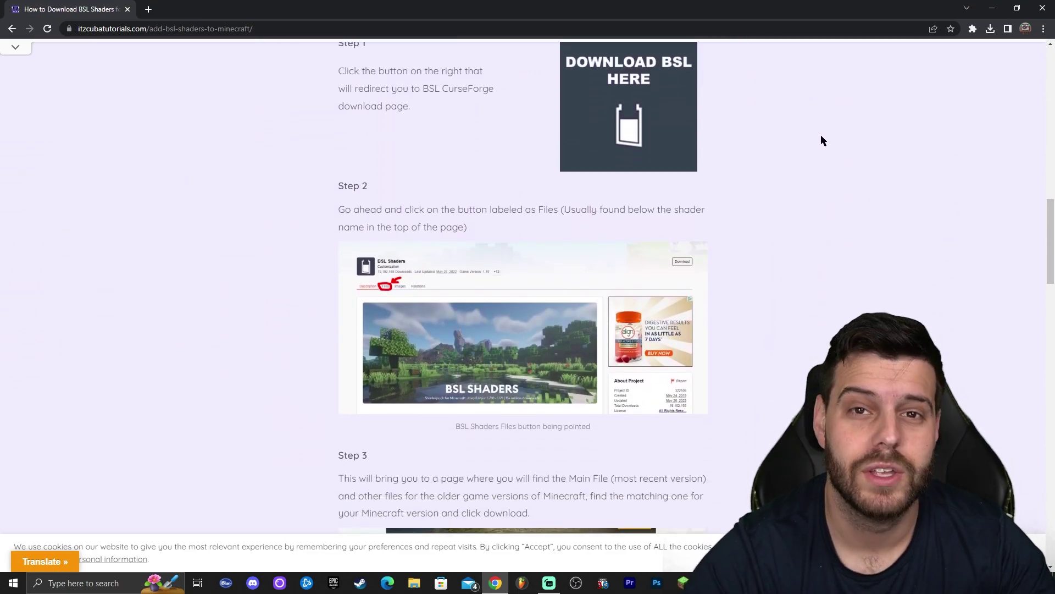
scroll(778, 154, "up", 2)
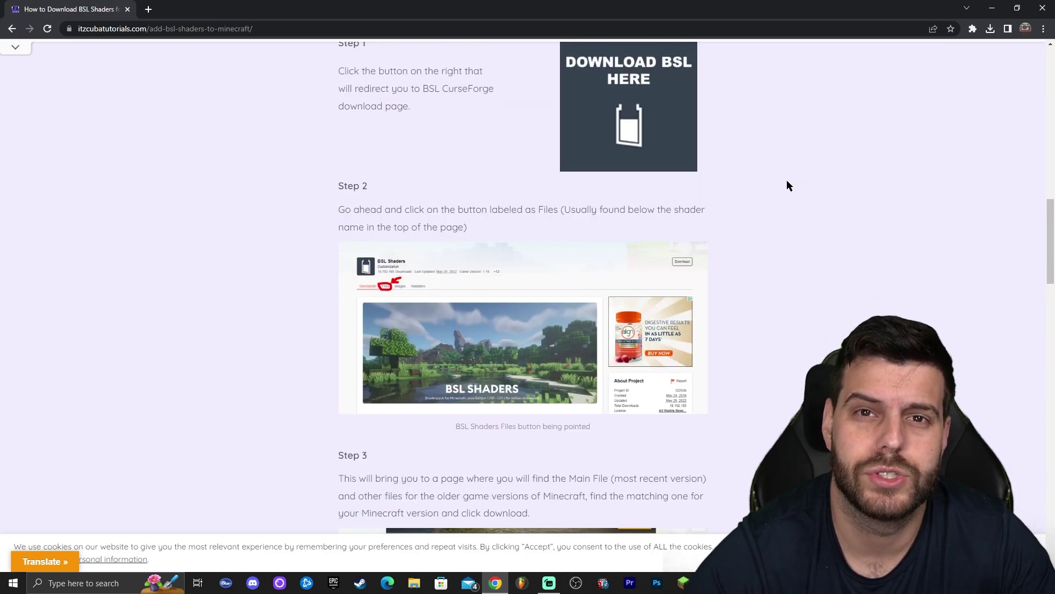
scroll(803, 176, "up", 1)
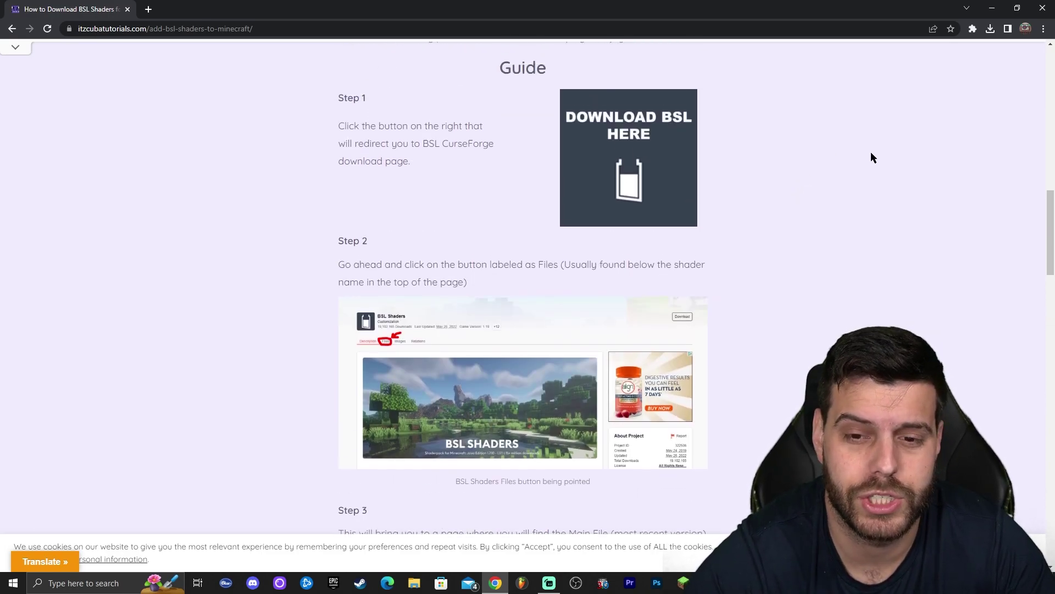
scroll(871, 157, "down", 1)
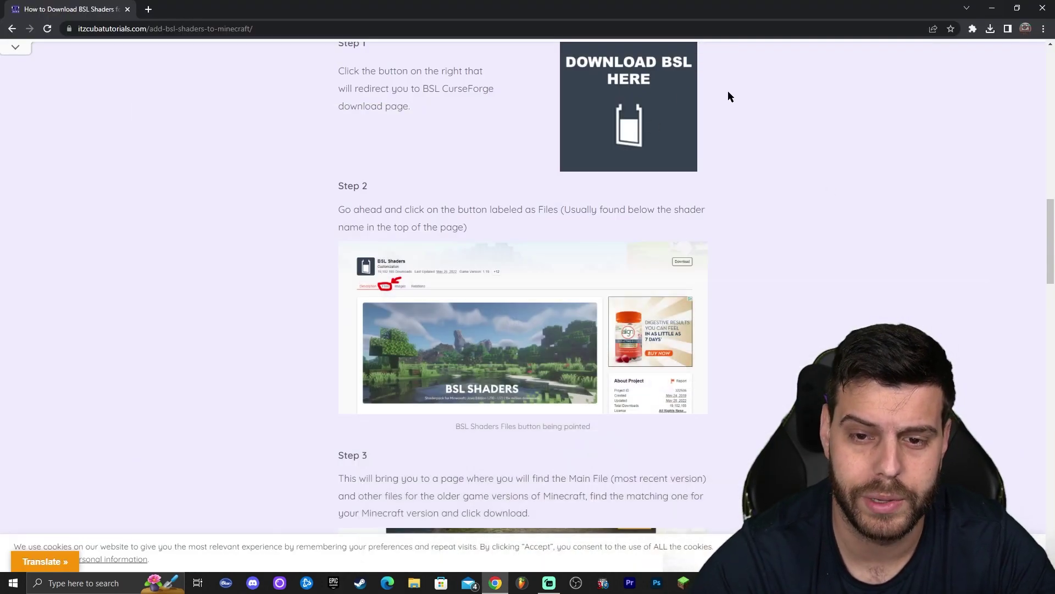
scroll(694, 232, "up", 4)
scroll(752, 308, "down", 3)
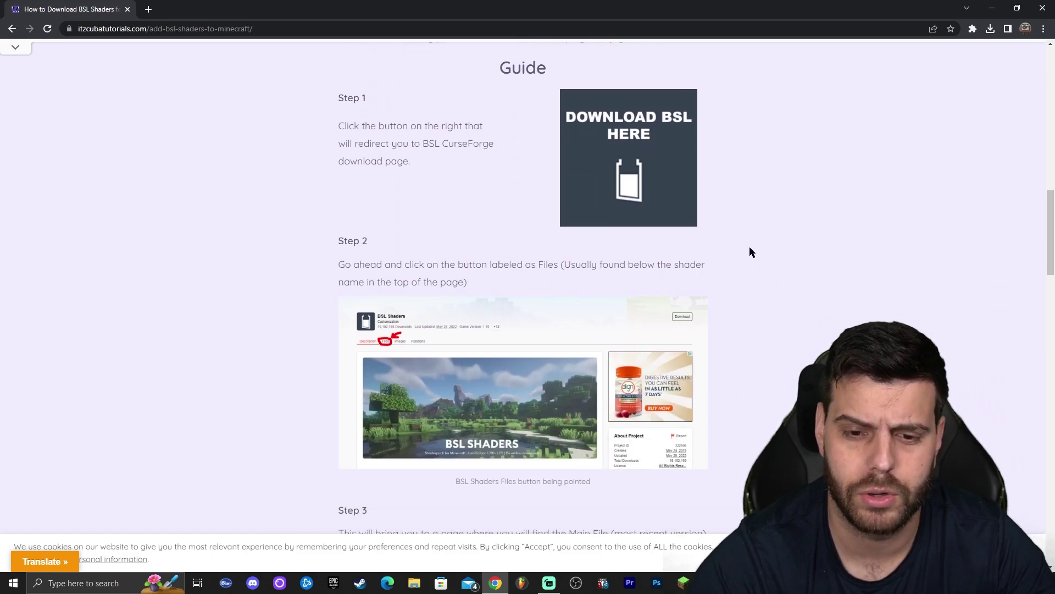
scroll(750, 249, "up", 3)
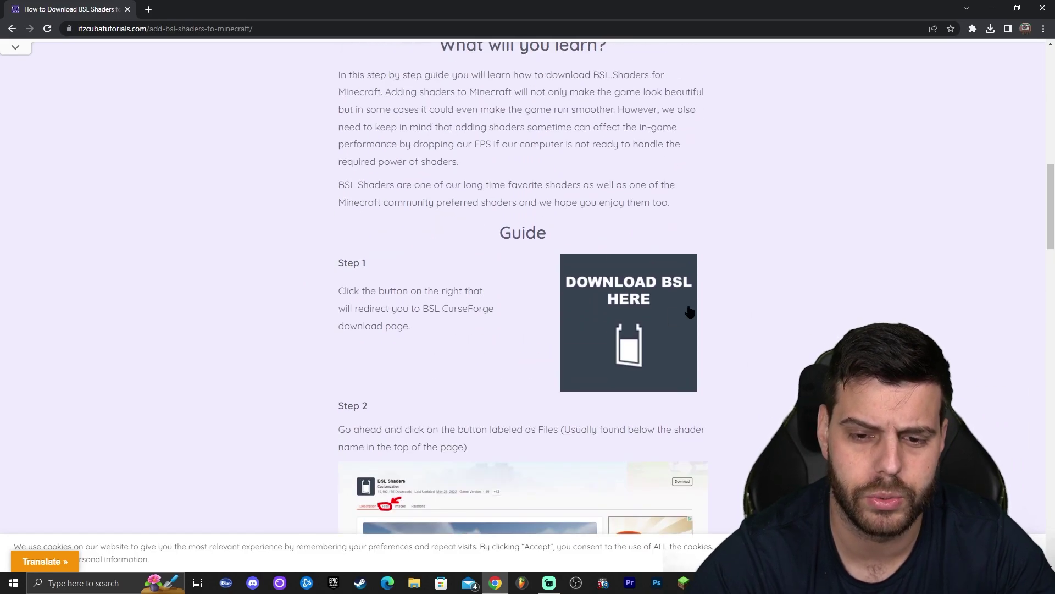
Open the BSL Shaders file list on CurseForge and start downloading BSL v8.1.02.2 for game version 1.18.2.
left_click(635, 301)
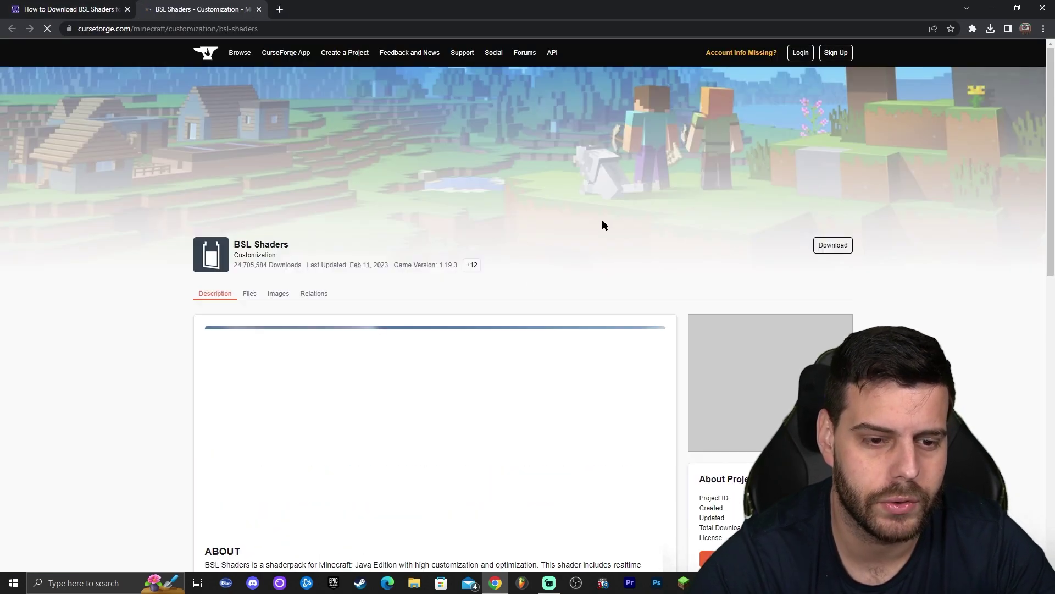
left_click(249, 296)
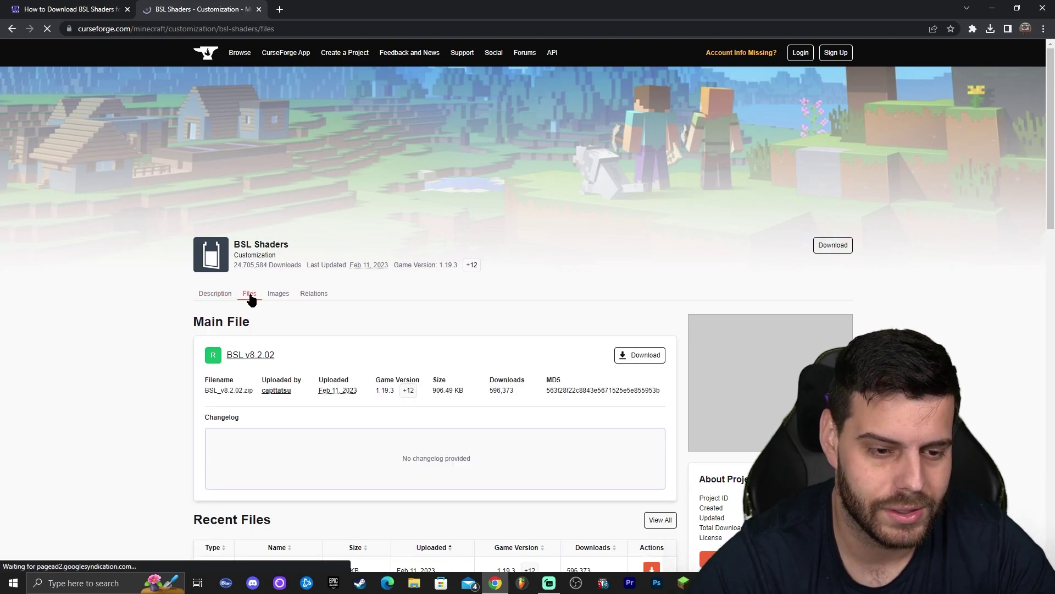
scroll(250, 297, "down", 7)
scroll(517, 179, "down", 2)
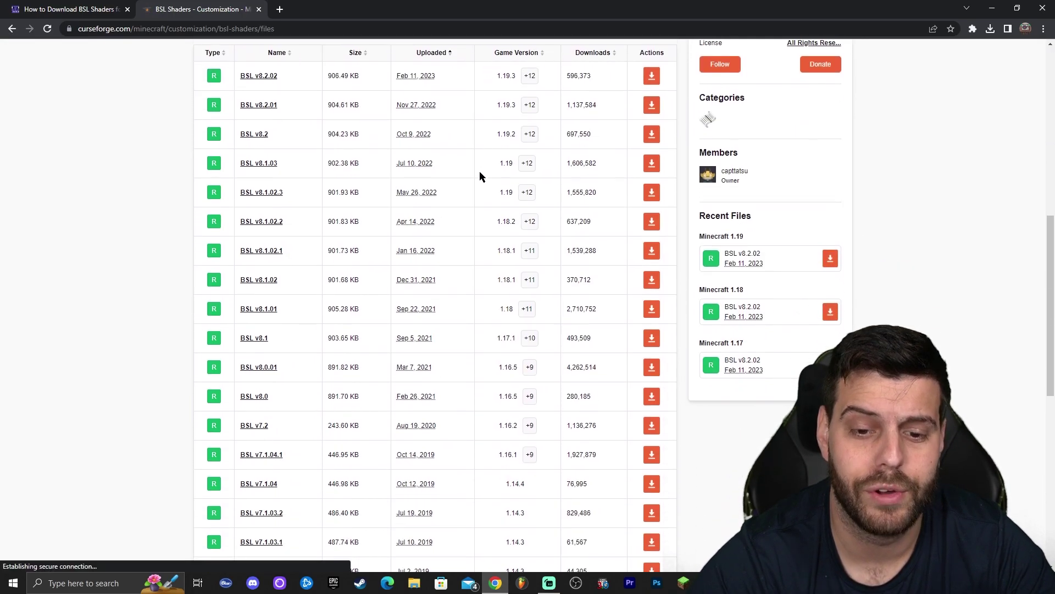
left_click_drag(515, 221, 277, 226)
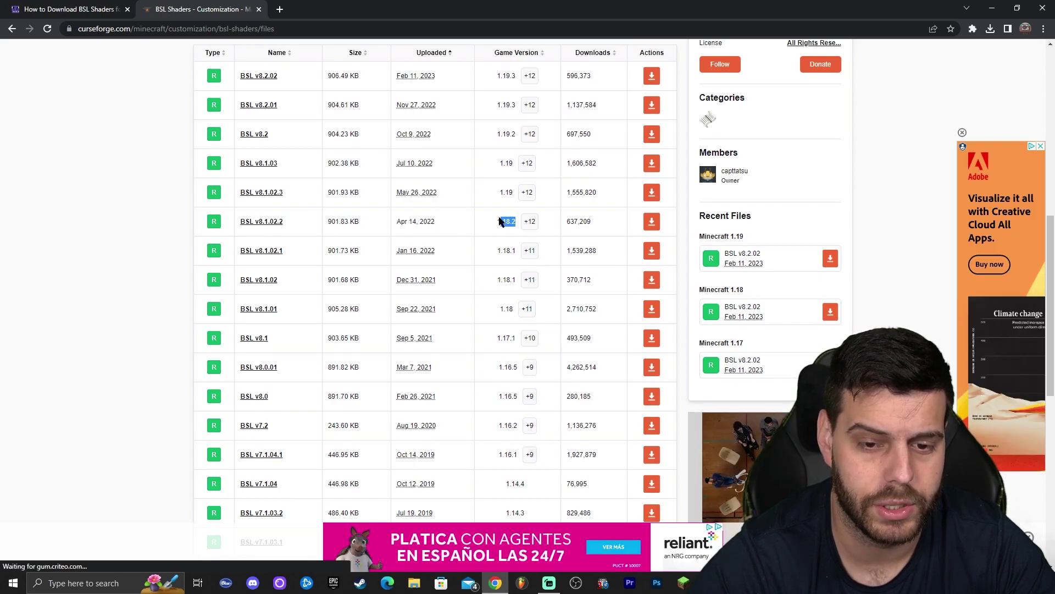
left_click(652, 221)
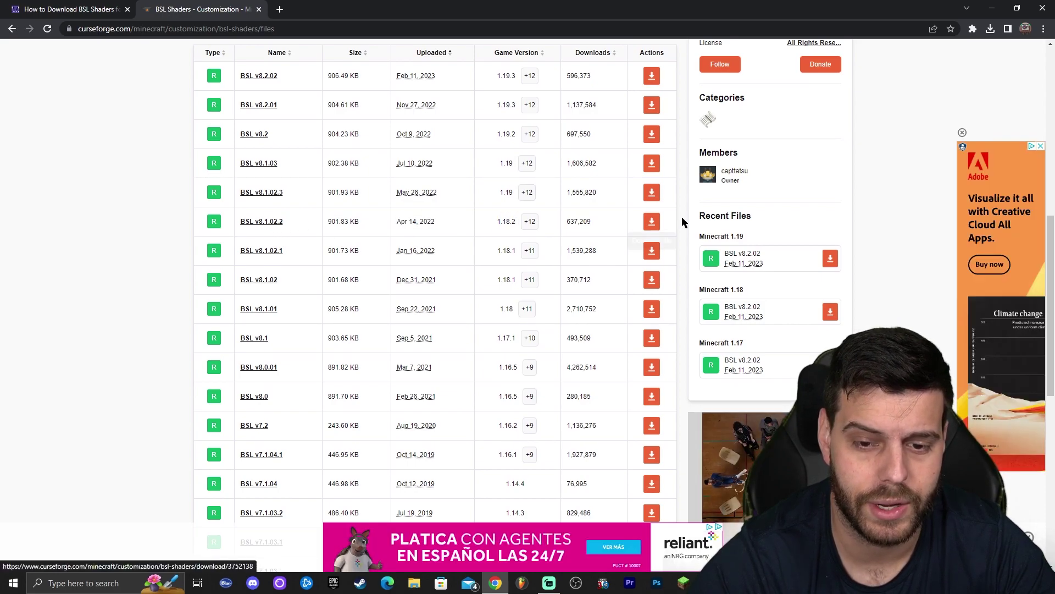
left_click(651, 220)
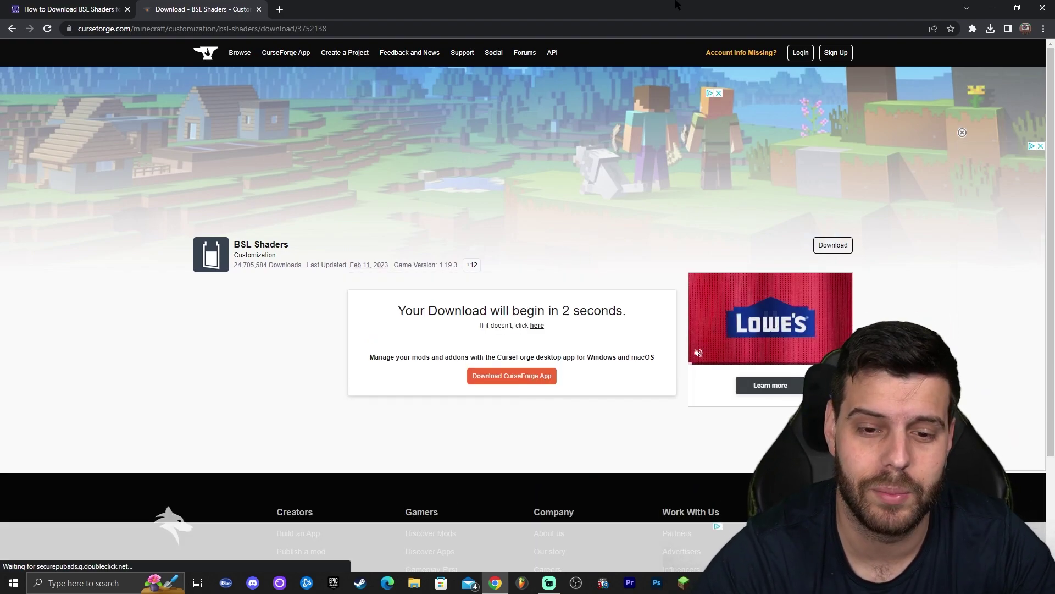
Save the shader as BSL_v8.1.02.2 (2).zip in Downloads and move the finished download to the desktop.
double_click(697, 1)
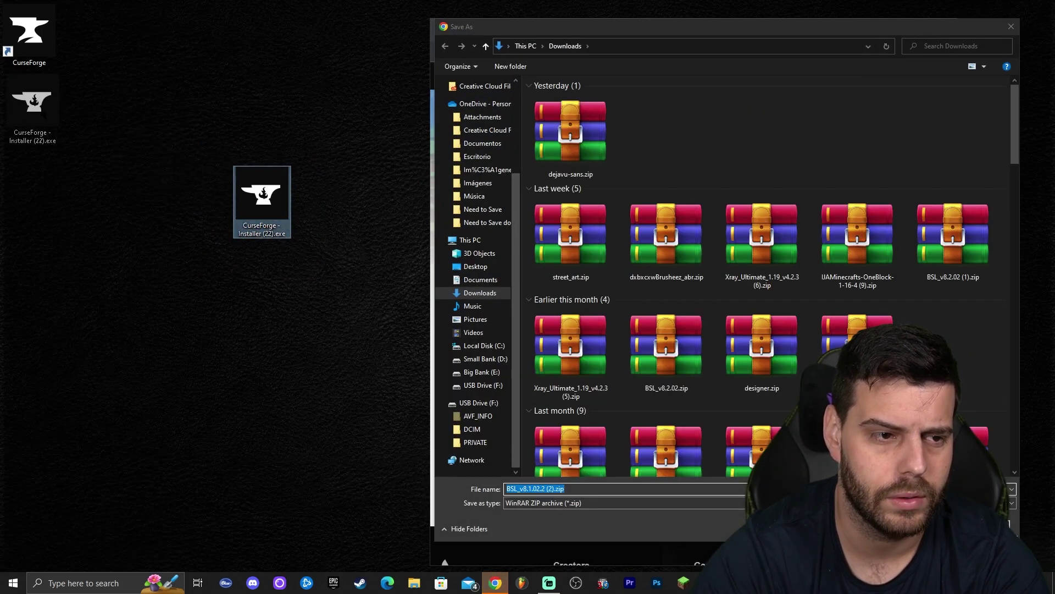
left_click_drag(43, 114, 42, 113)
left_click_drag(657, 27, 549, 21)
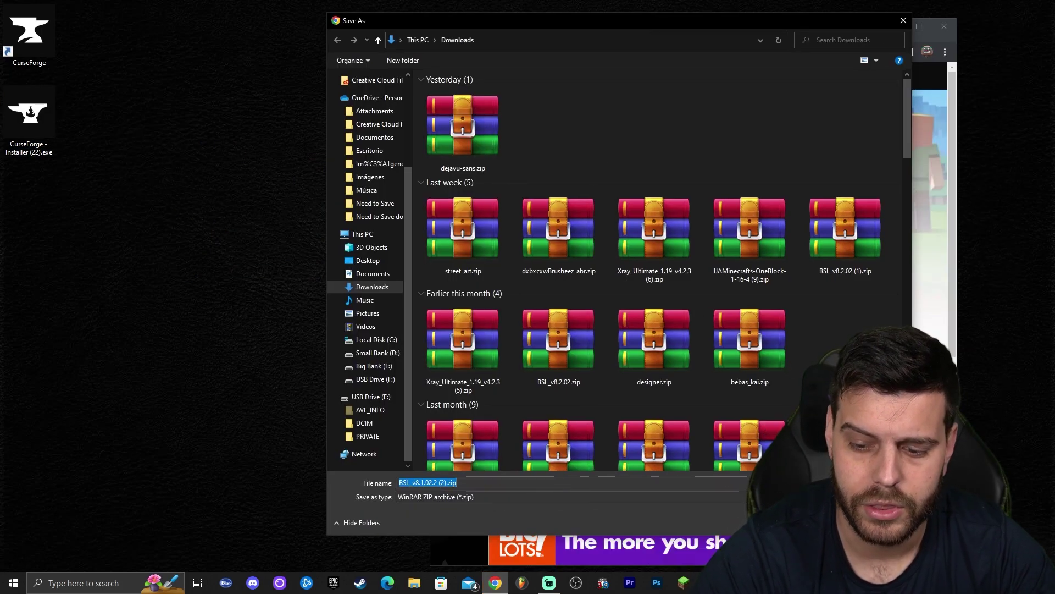
key("Return")
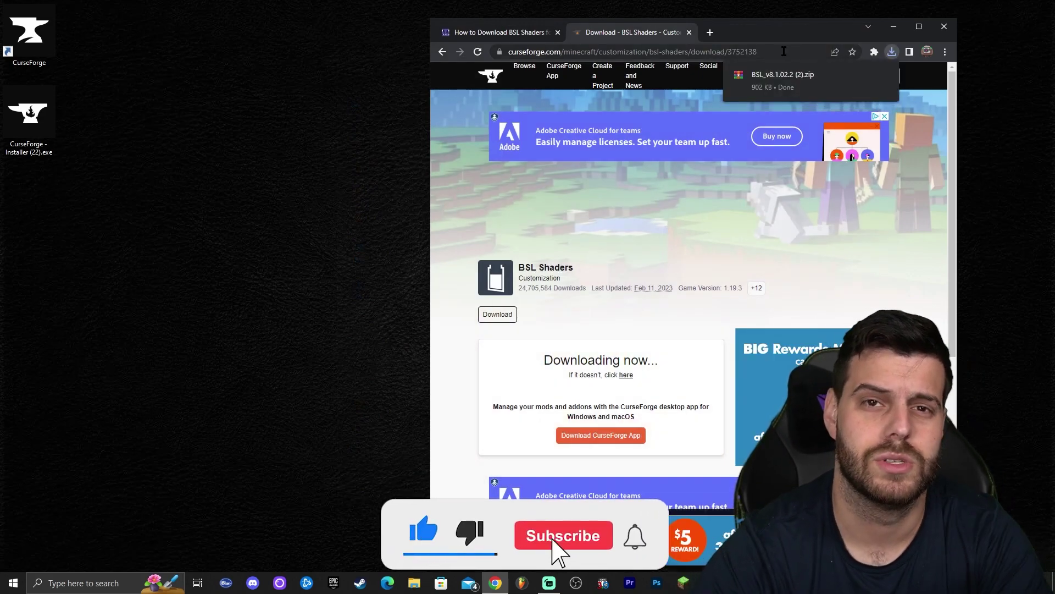
left_click_drag(783, 80, 259, 144)
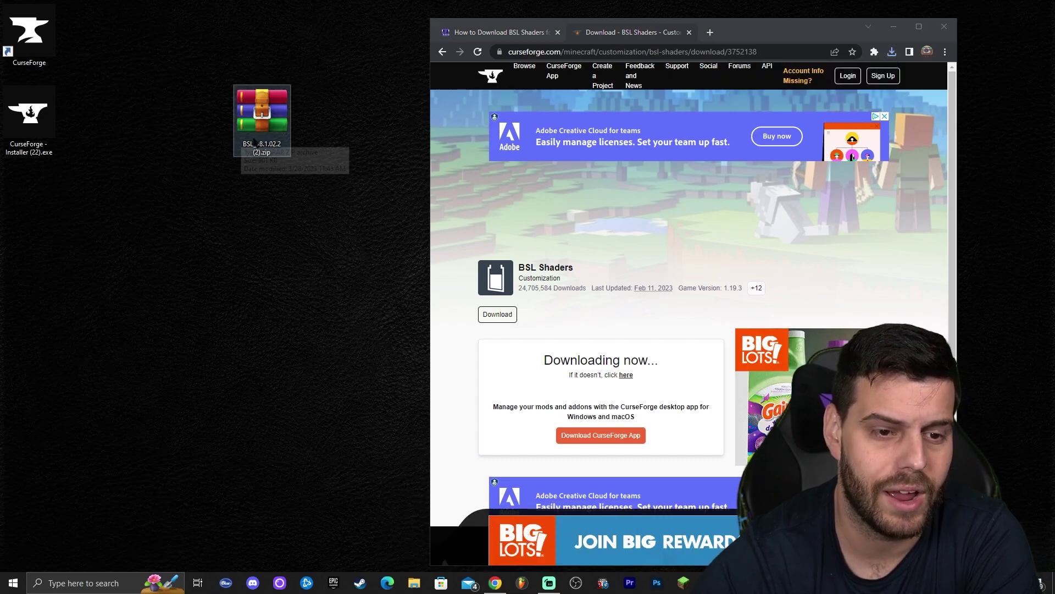
Switch to DawnCraft and create a singleplayer world named New World in Survival mode with Normal difficulty.
left_click(893, 28)
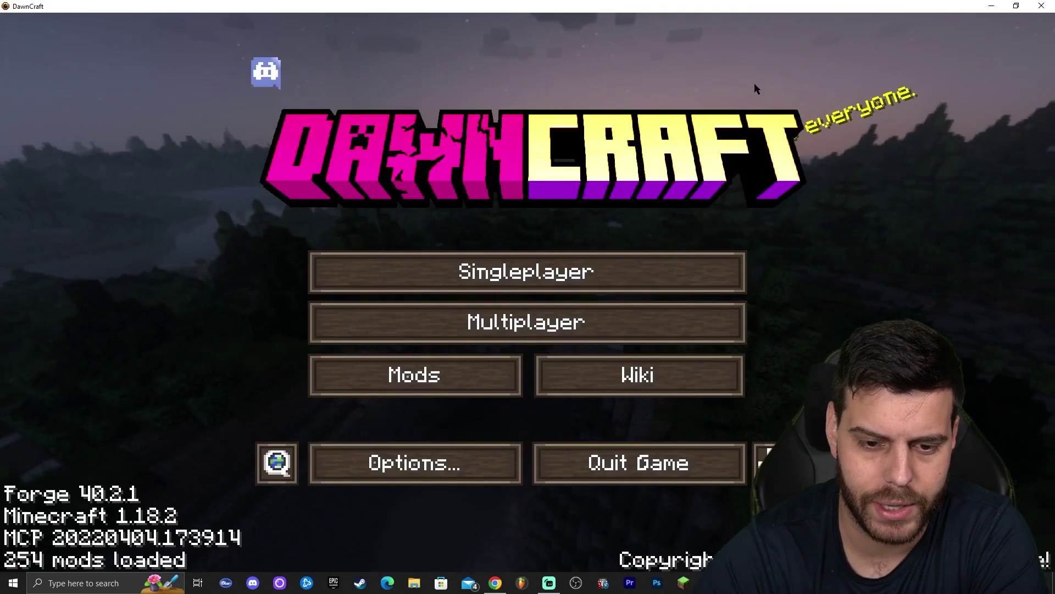
left_click(512, 281)
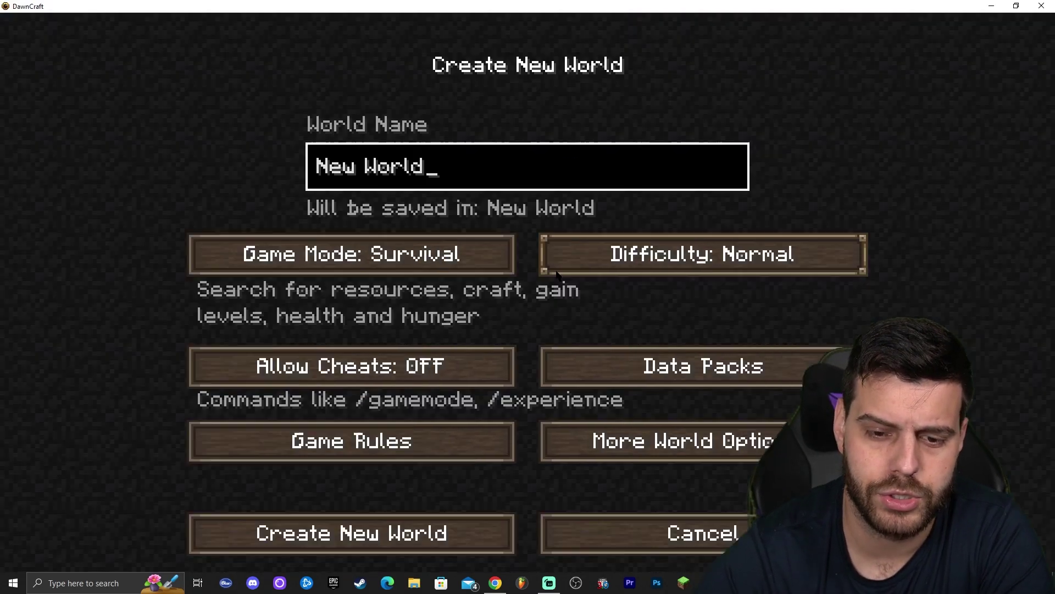
left_click(453, 546)
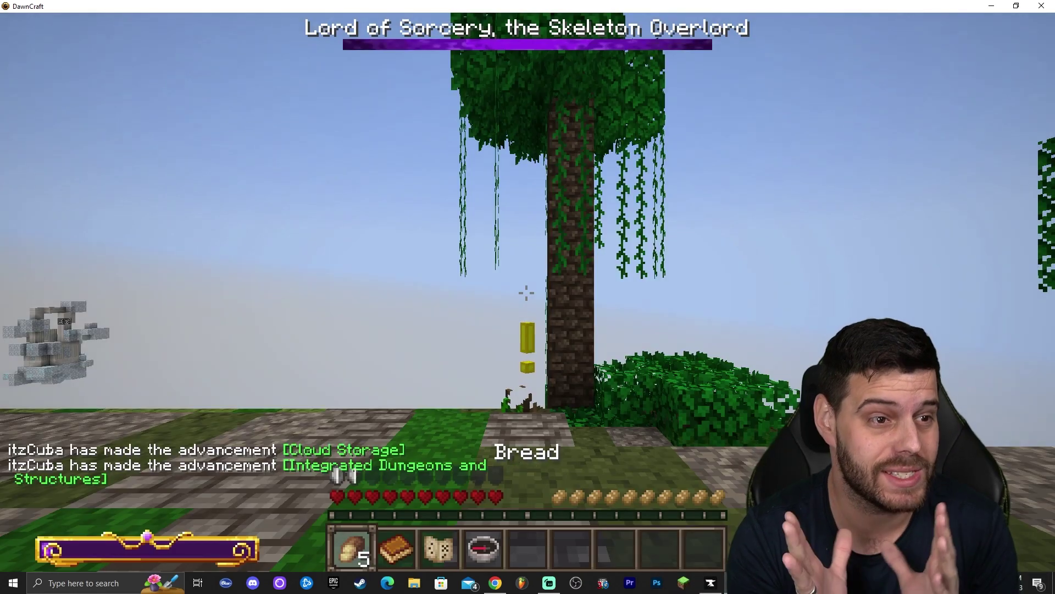
Walk around the new world's spawn area and look at the character in the front third-person view.
key("w")
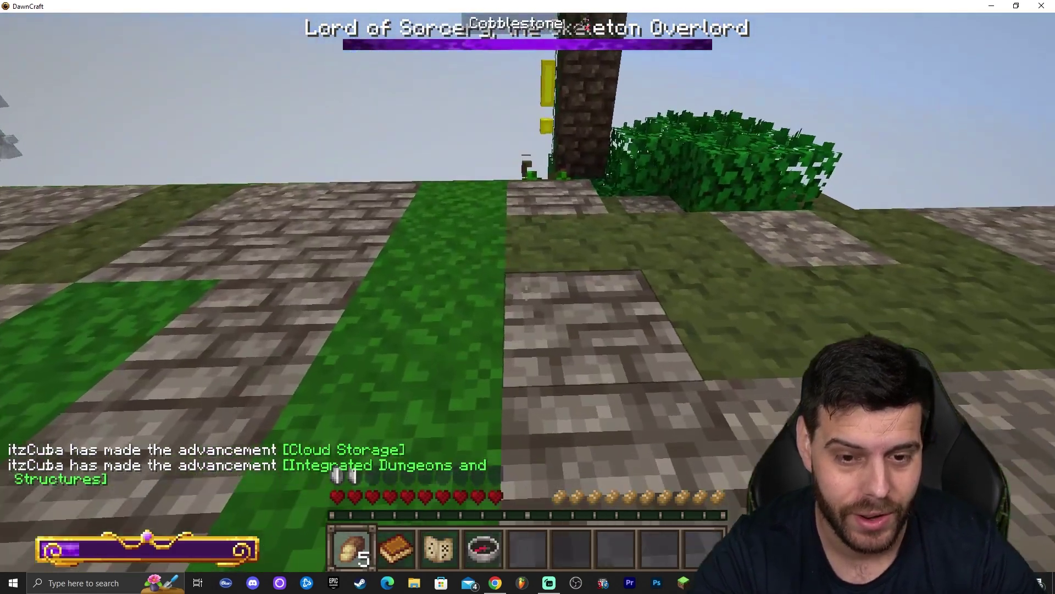
key("w")
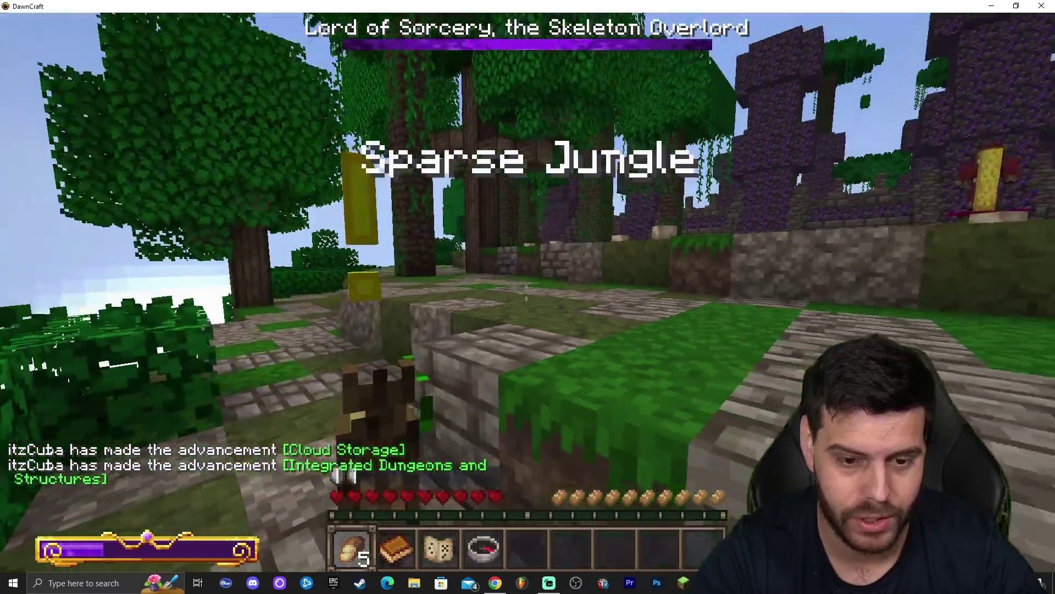
key("w")
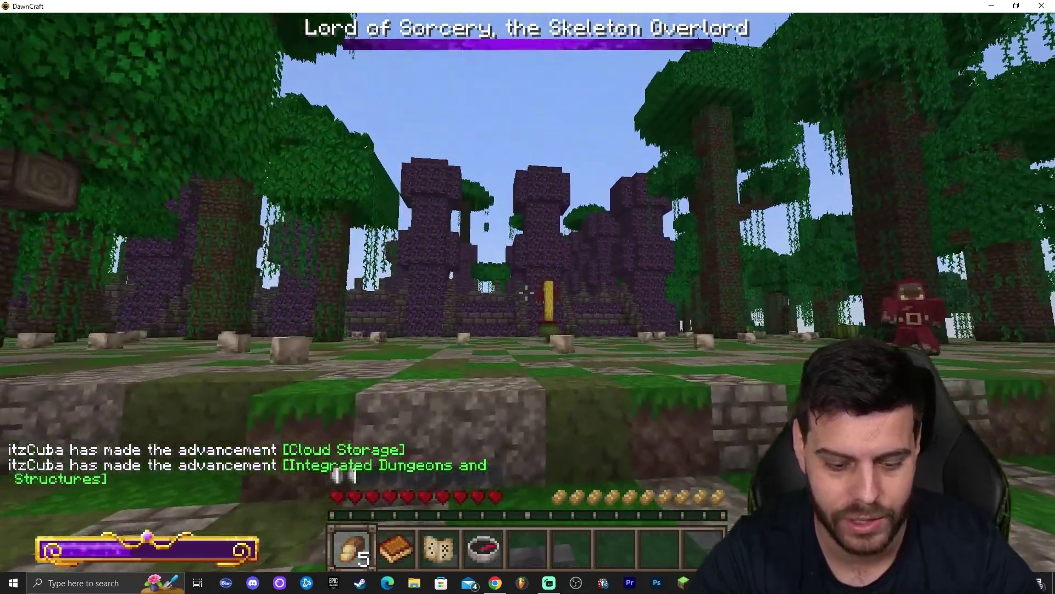
key("F5")
key("F5")
key("w")
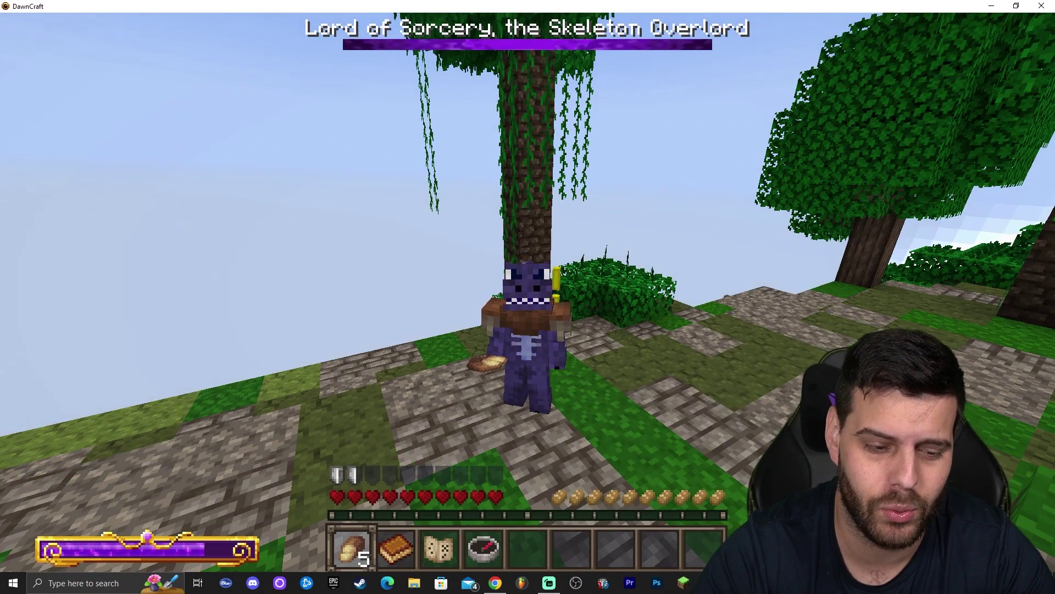
Open the shader pack folder through the game's video settings and arrange the windows so the desktop's BSL zip stays accessible.
key("Escape")
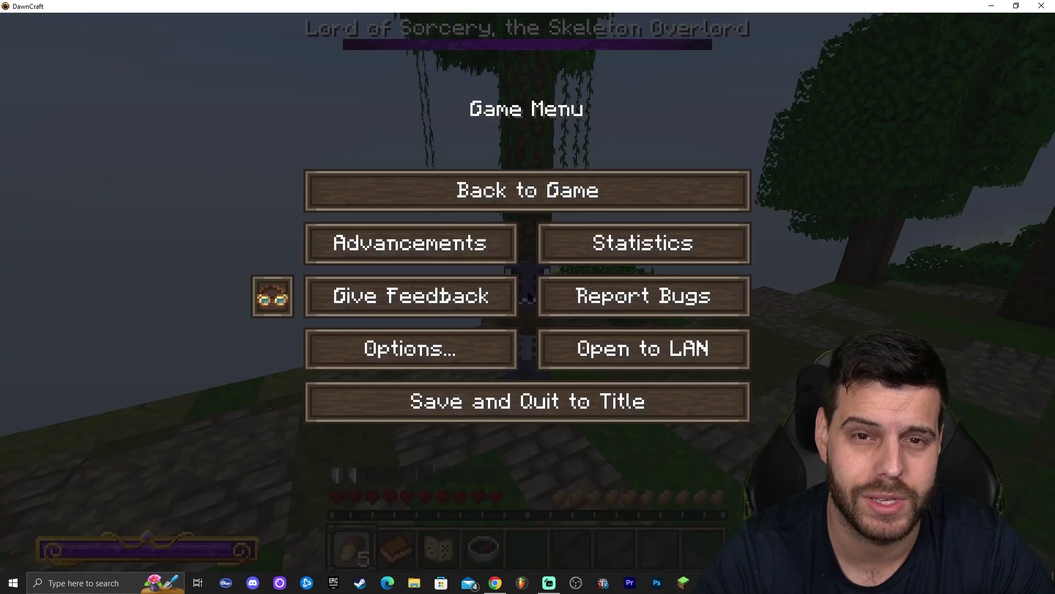
left_click(426, 344)
left_click(364, 277)
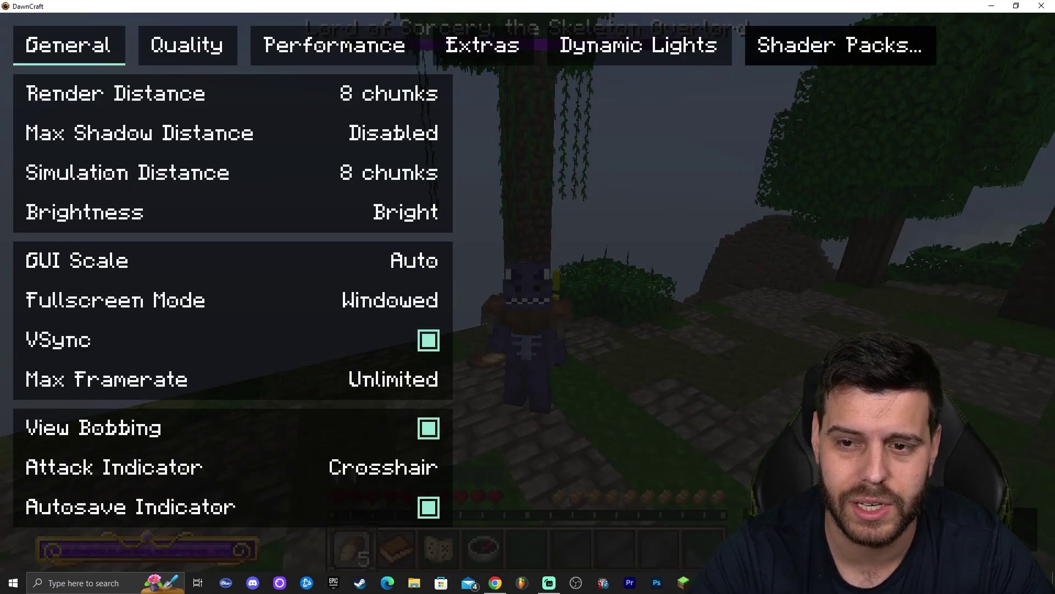
left_click(840, 46)
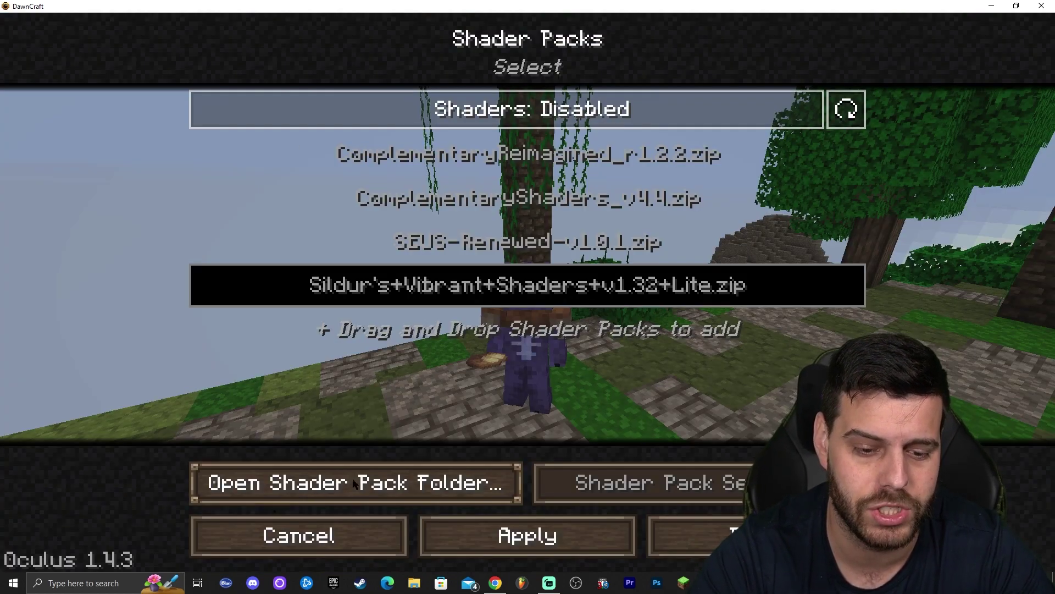
left_click(421, 470)
left_click_drag(837, 4, 855, 37)
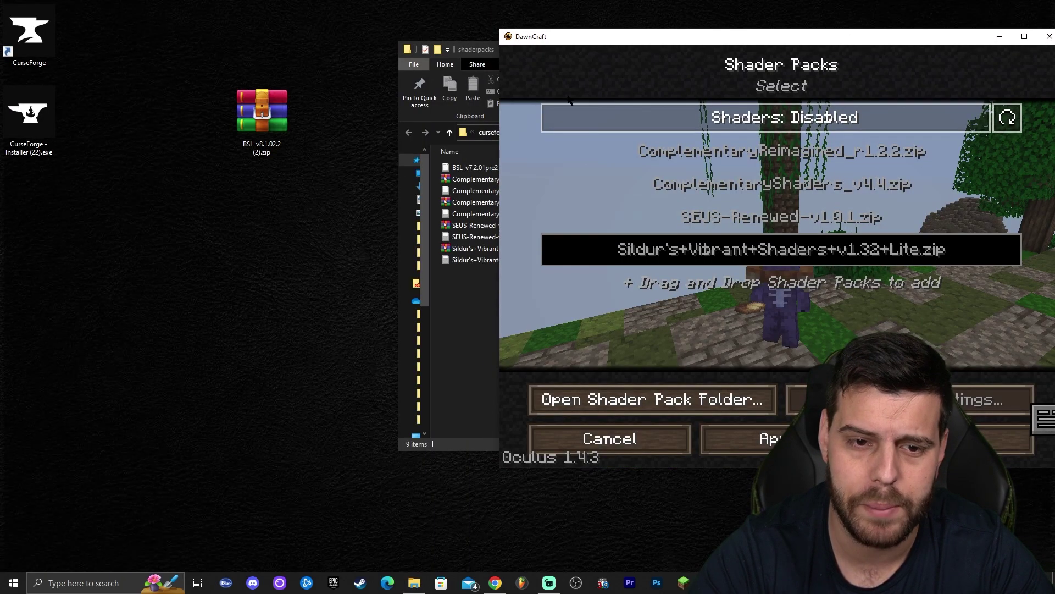
left_click_drag(481, 51, 469, 62)
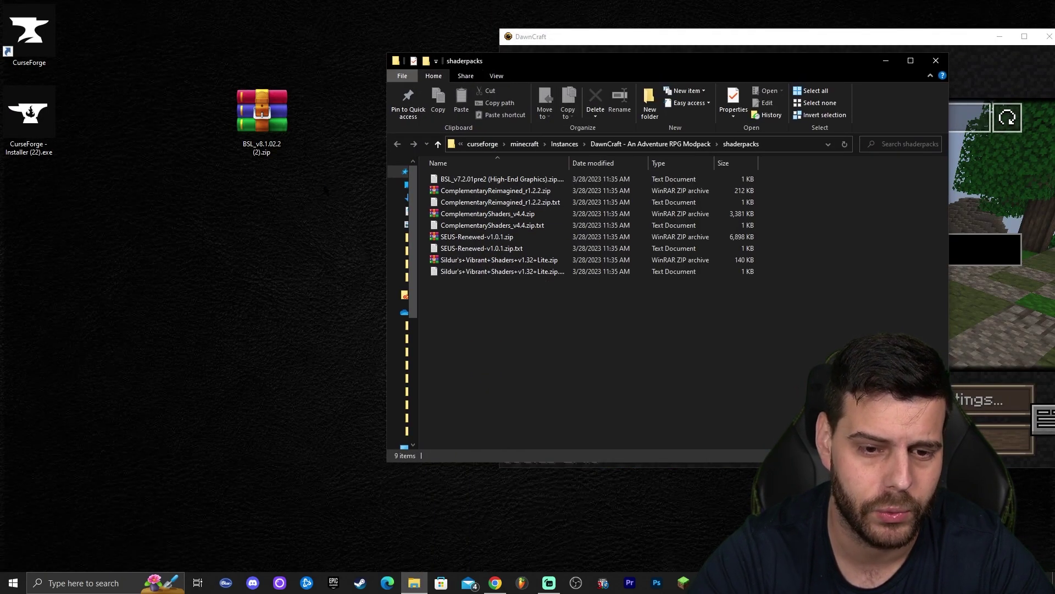
Widen the Name column in the shaderpacks folder to show full file names and refresh the file list.
left_click_drag(325, 187, 229, 73)
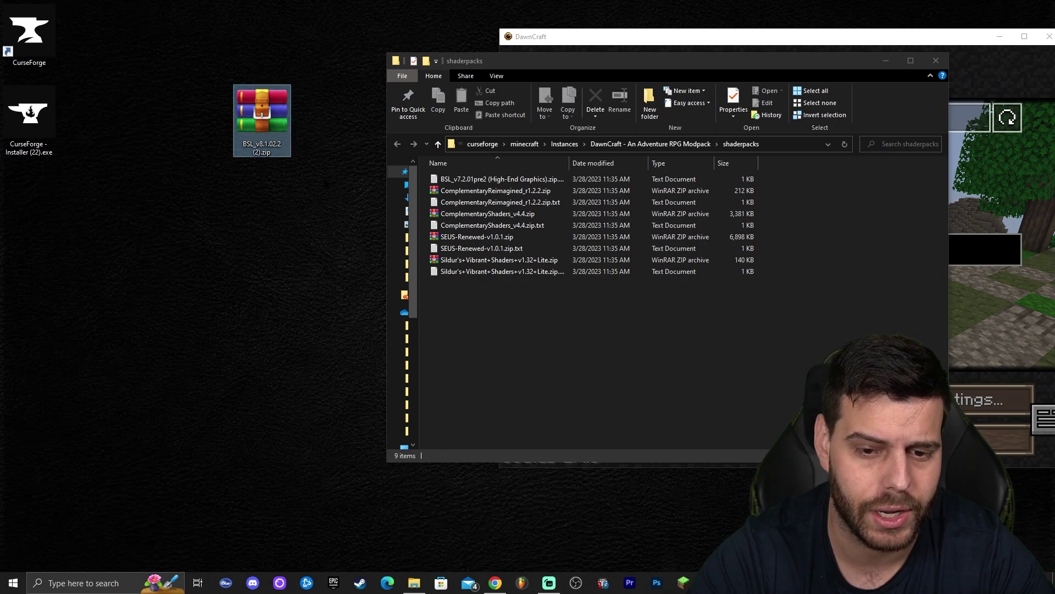
left_click(540, 312)
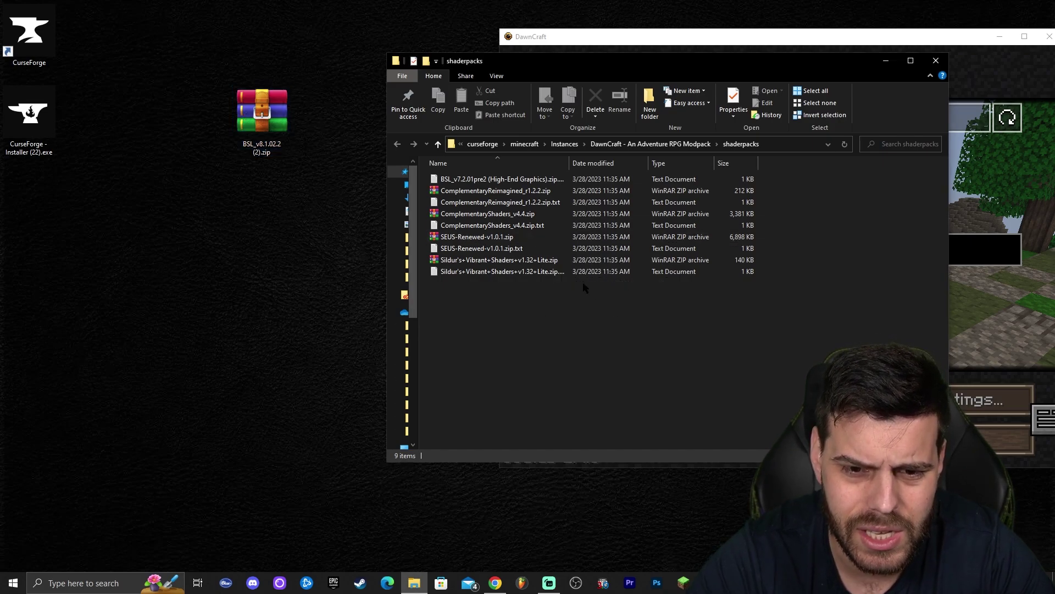
left_click_drag(570, 163, 628, 172)
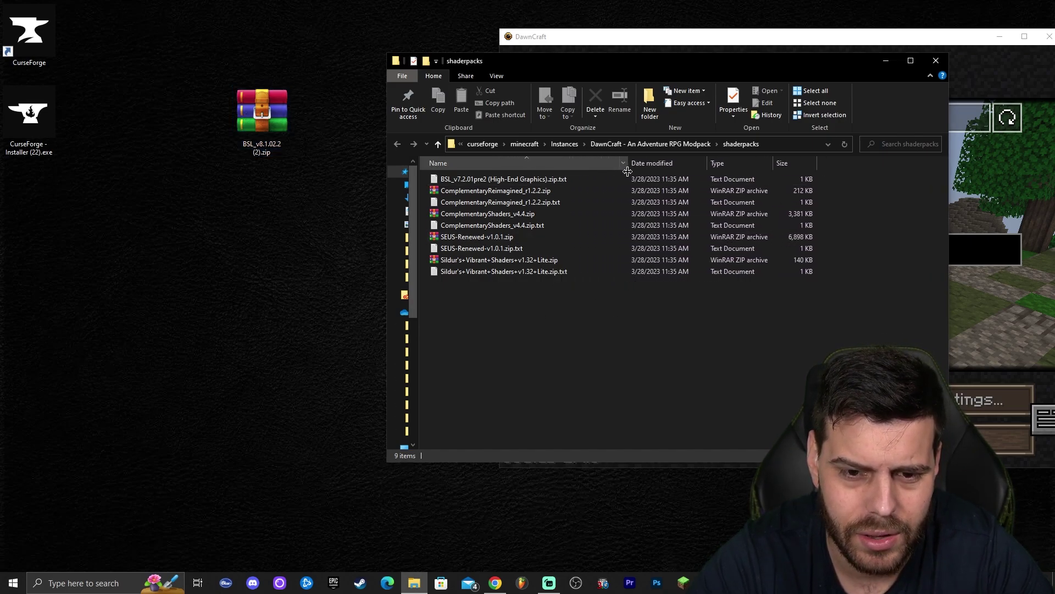
left_click_drag(564, 340, 502, 178)
right_click(572, 331)
left_click(609, 375)
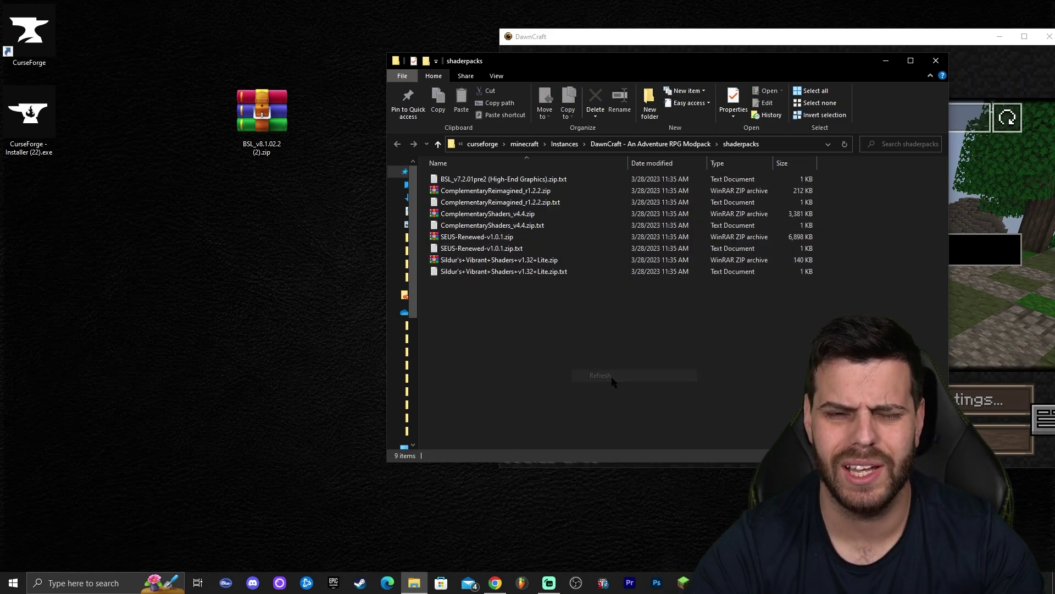
Move BSL_v8.1.02.2 (2).zip from the desktop into DawnCraft's shaderpacks folder.
left_click(274, 113)
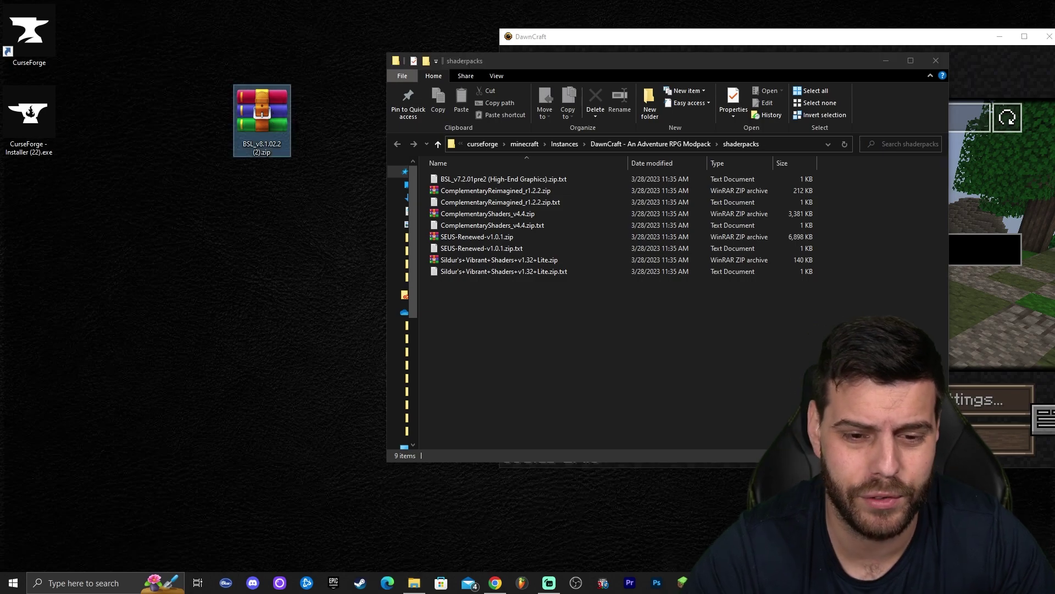
left_click_drag(259, 118, 477, 190)
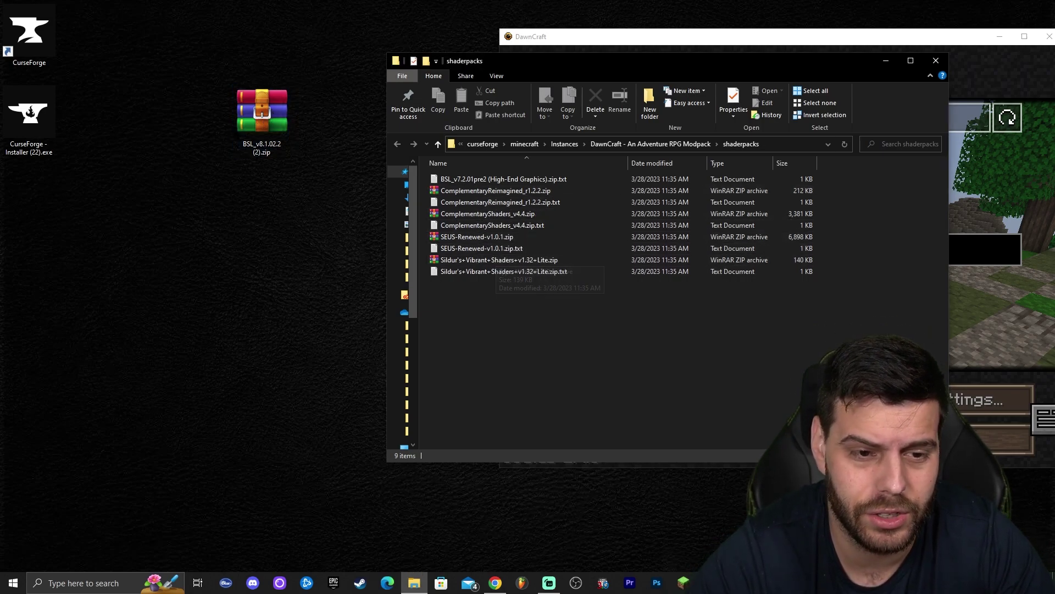
left_click(262, 139)
left_click_drag(262, 139, 616, 332)
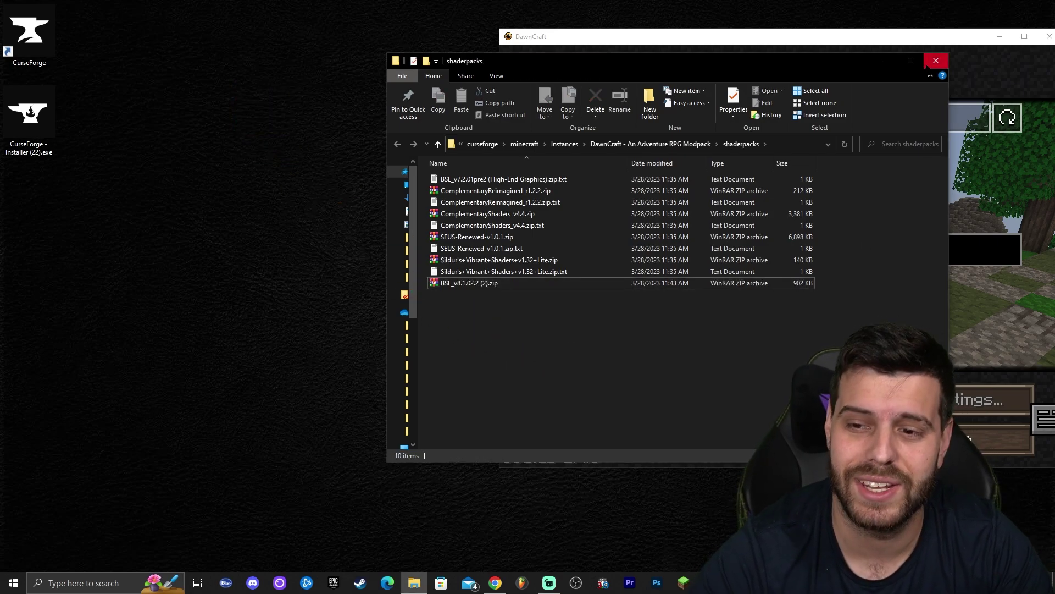
In the maximized DawnCraft window, enable shaders, apply the BSL_v8.1.02.2 (2).zip pack and return to the world.
left_click(936, 61)
double_click(721, 36)
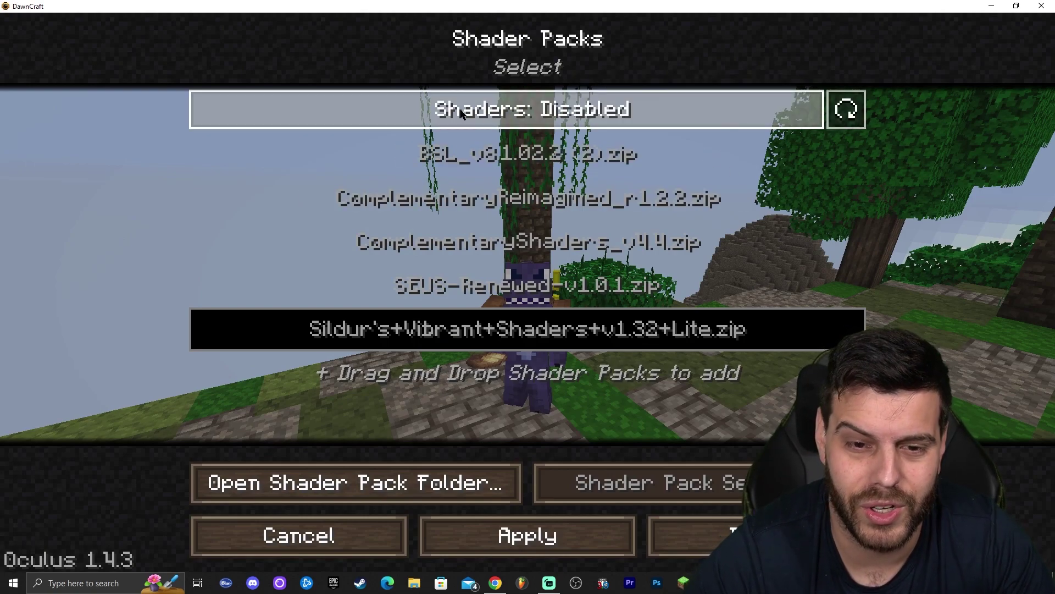
left_click(574, 110)
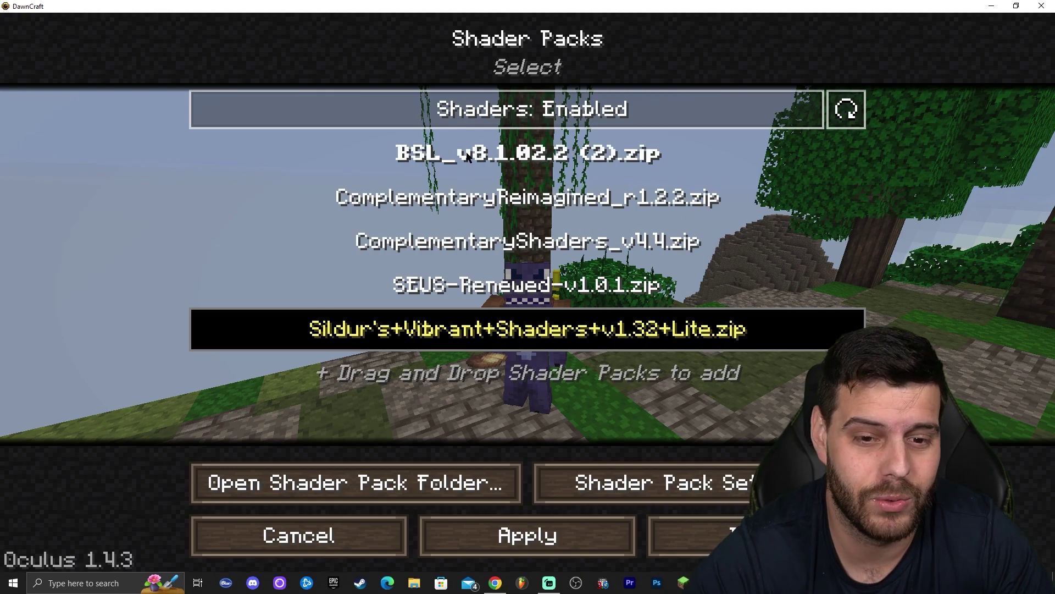
left_click(469, 154)
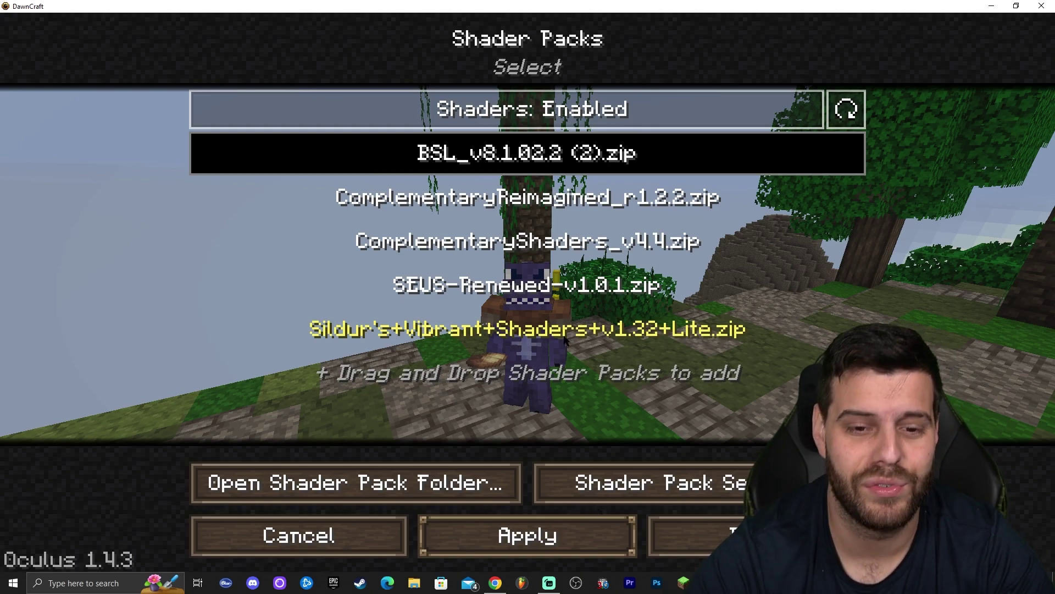
key("Escape")
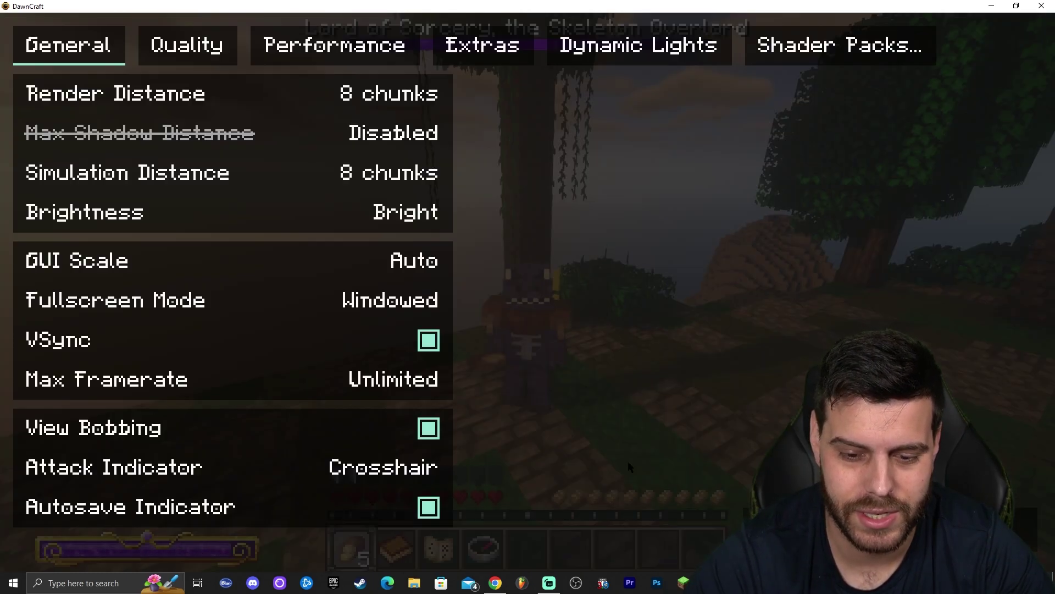
key("Escape")
key("Escape")
key("Escape")
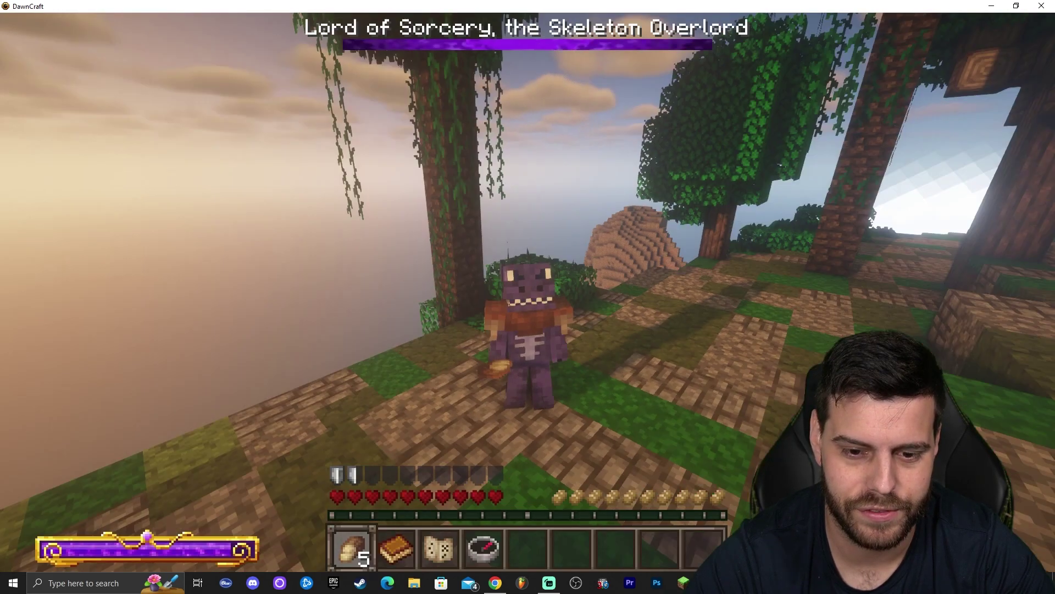
Look at the shaded scenery around the spawn area from the different camera perspectives while moving the character.
key("F5")
key("F5")
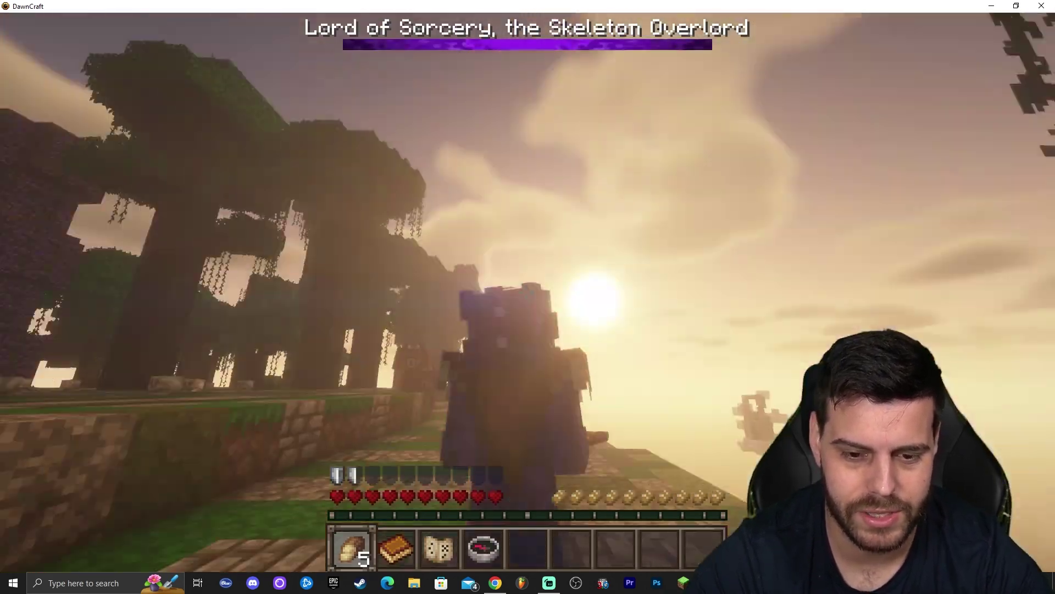
key("F5")
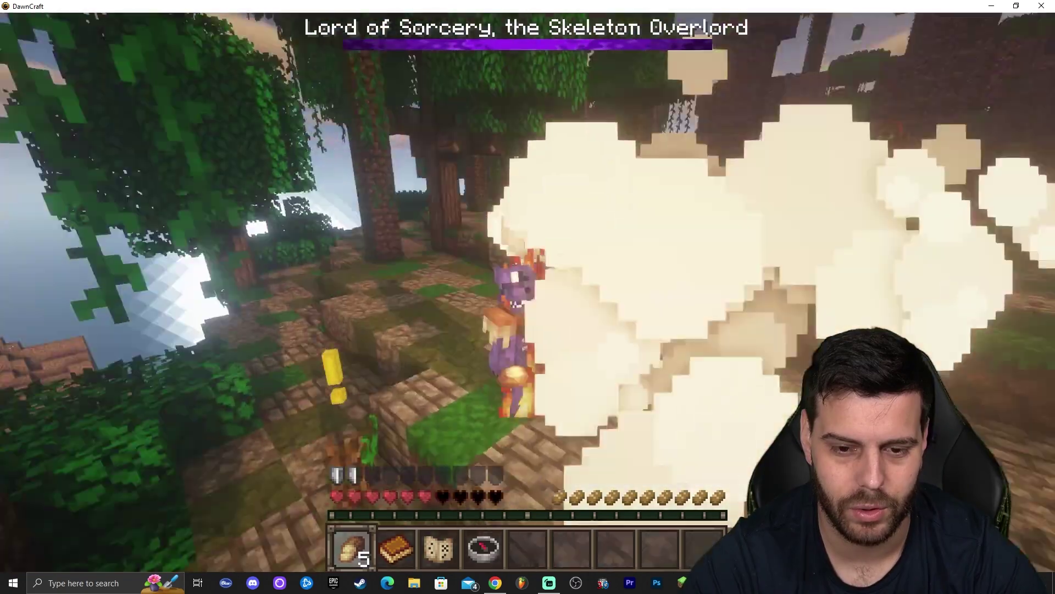
key("w")
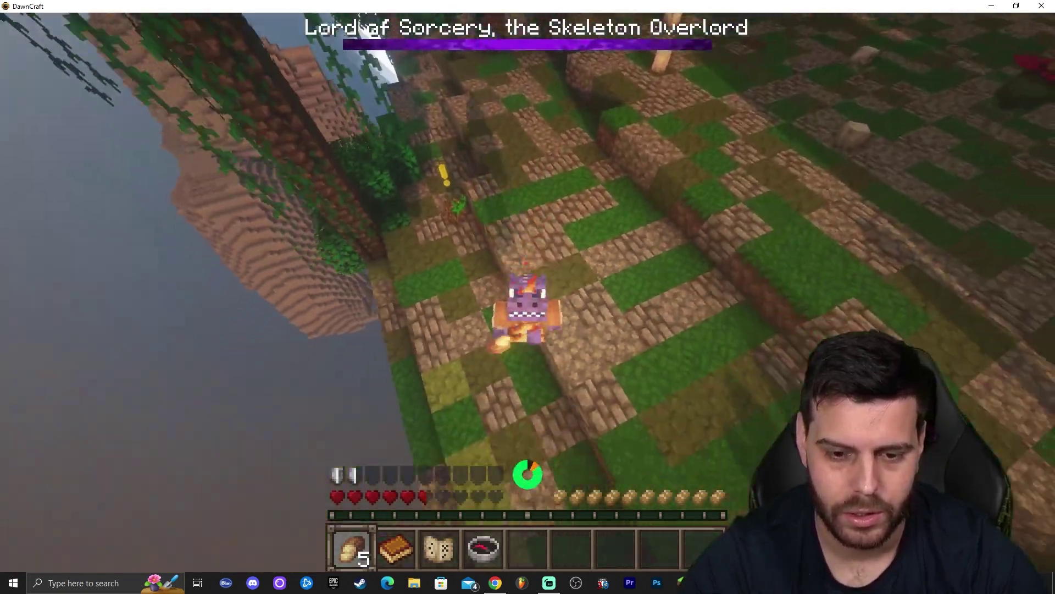
key("w")
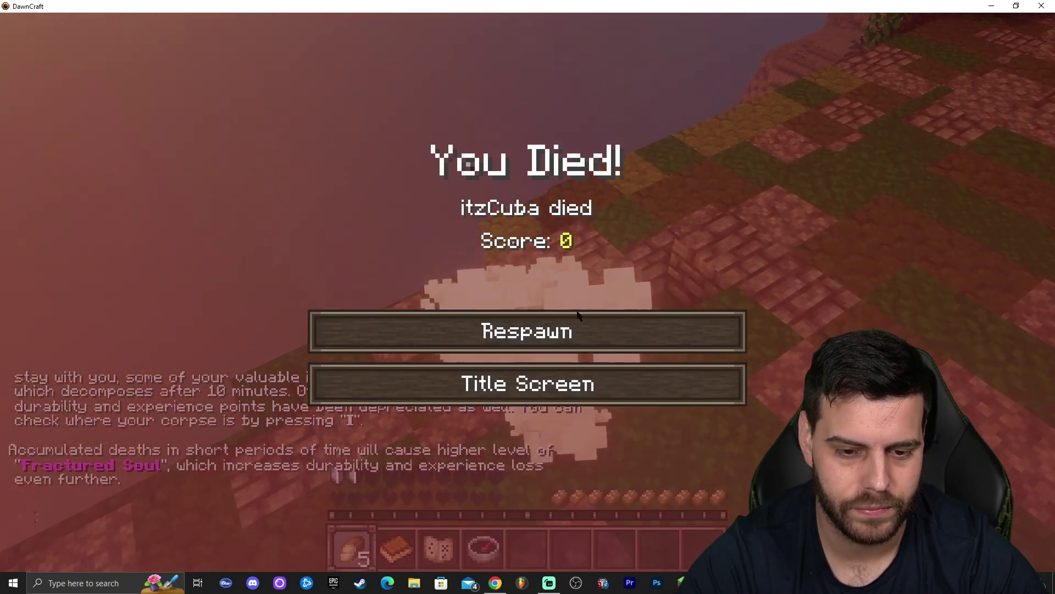
Respawn and walk from the jungle into the crying obsidian arena, viewing the character in the front third-person view.
left_click(577, 318)
key("F5")
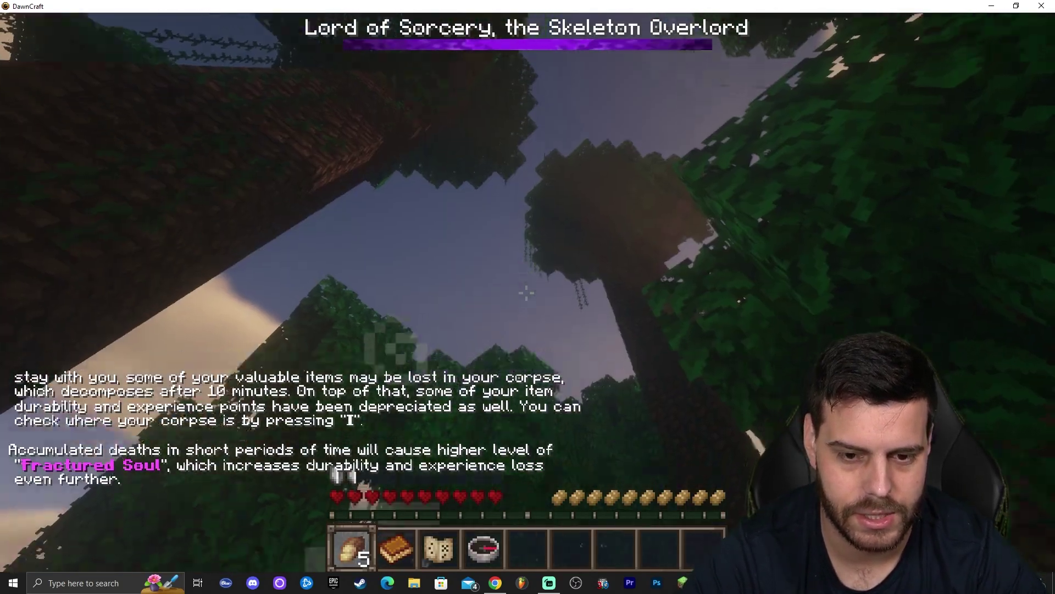
key("w")
mouse_move(528, 297)
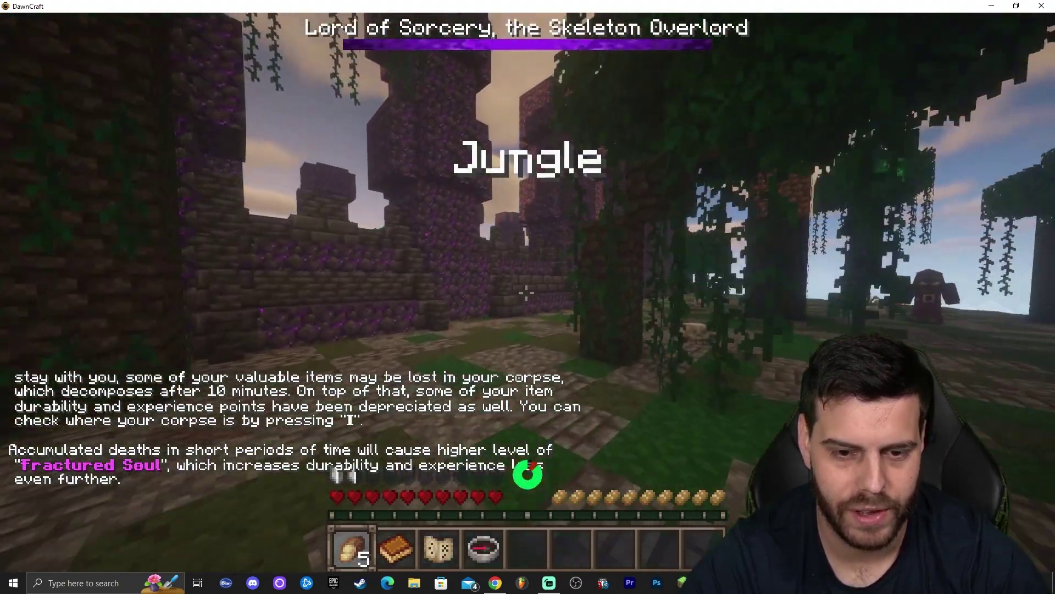
key("w")
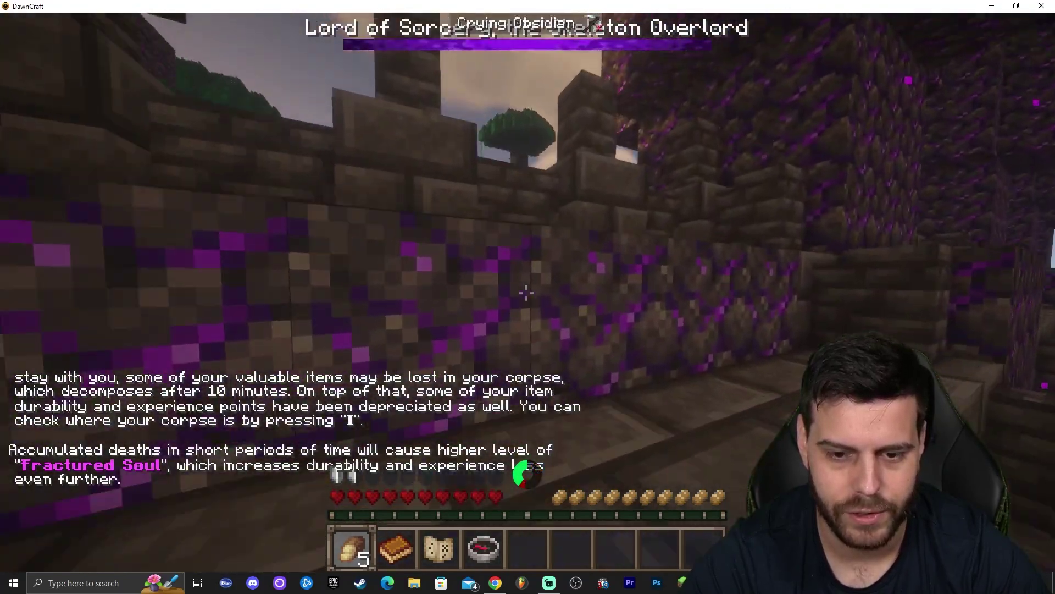
key("space")
key("w")
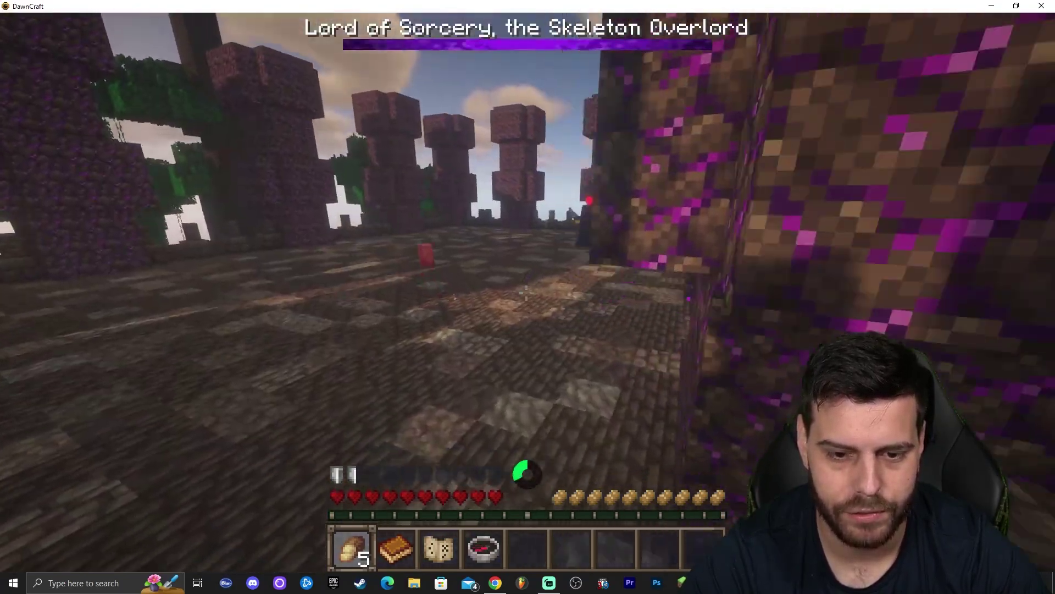
key("w")
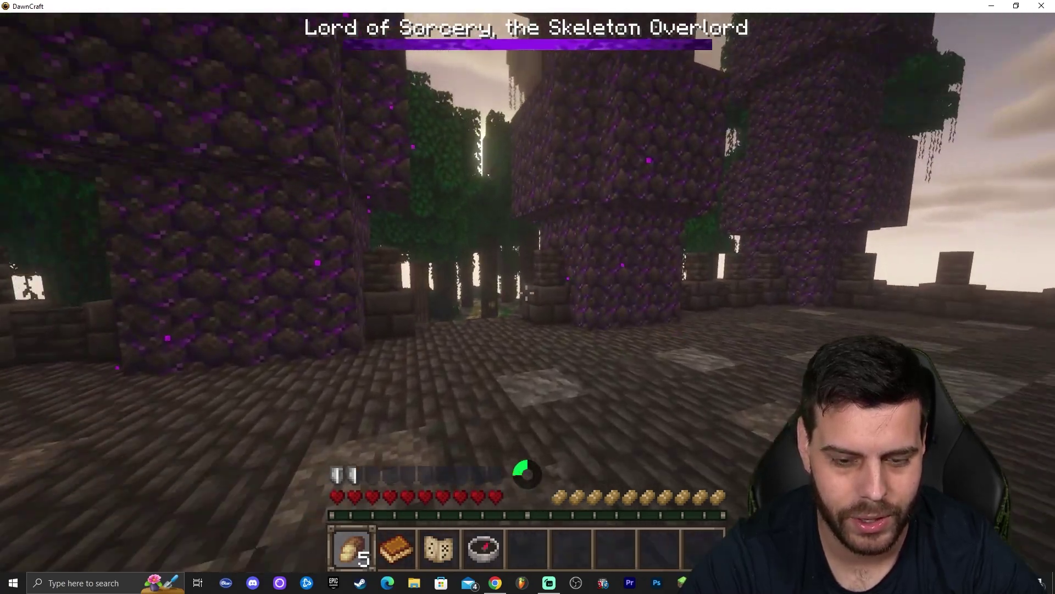
key("F5")
key("F5")
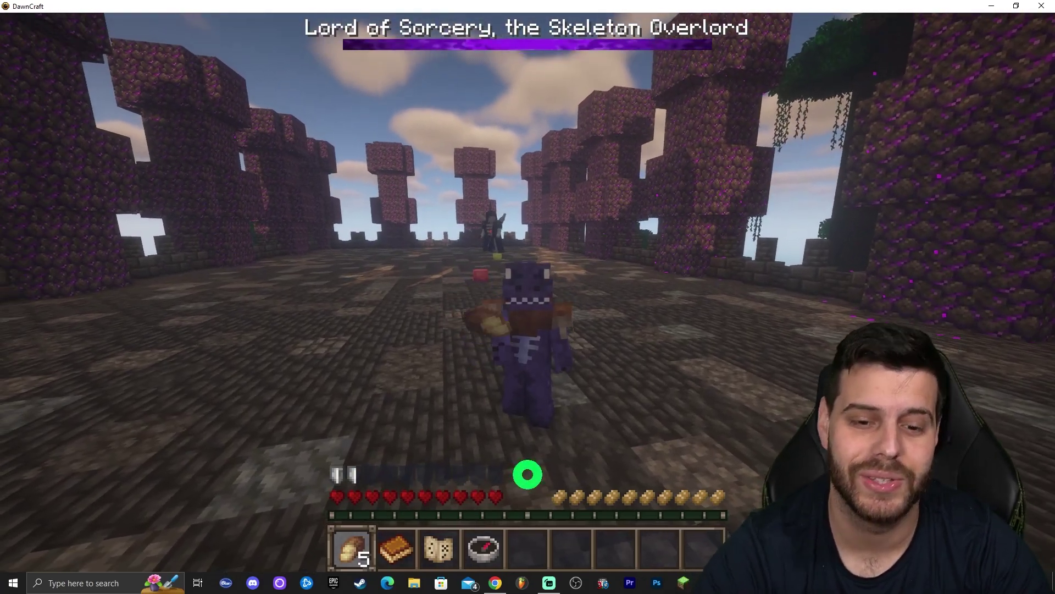